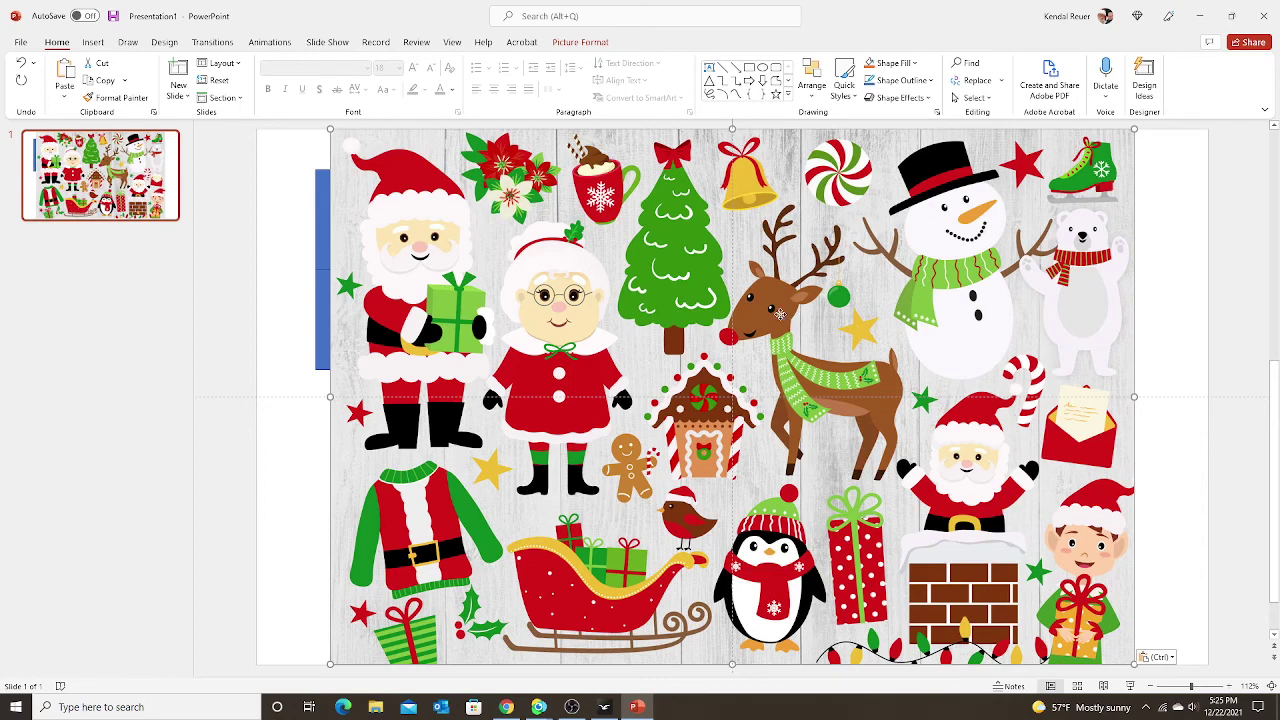
Align the Christmas picture with the blue grid's upper-left corner and resize it to cover the grid exactly
drag(789, 325, 829, 366)
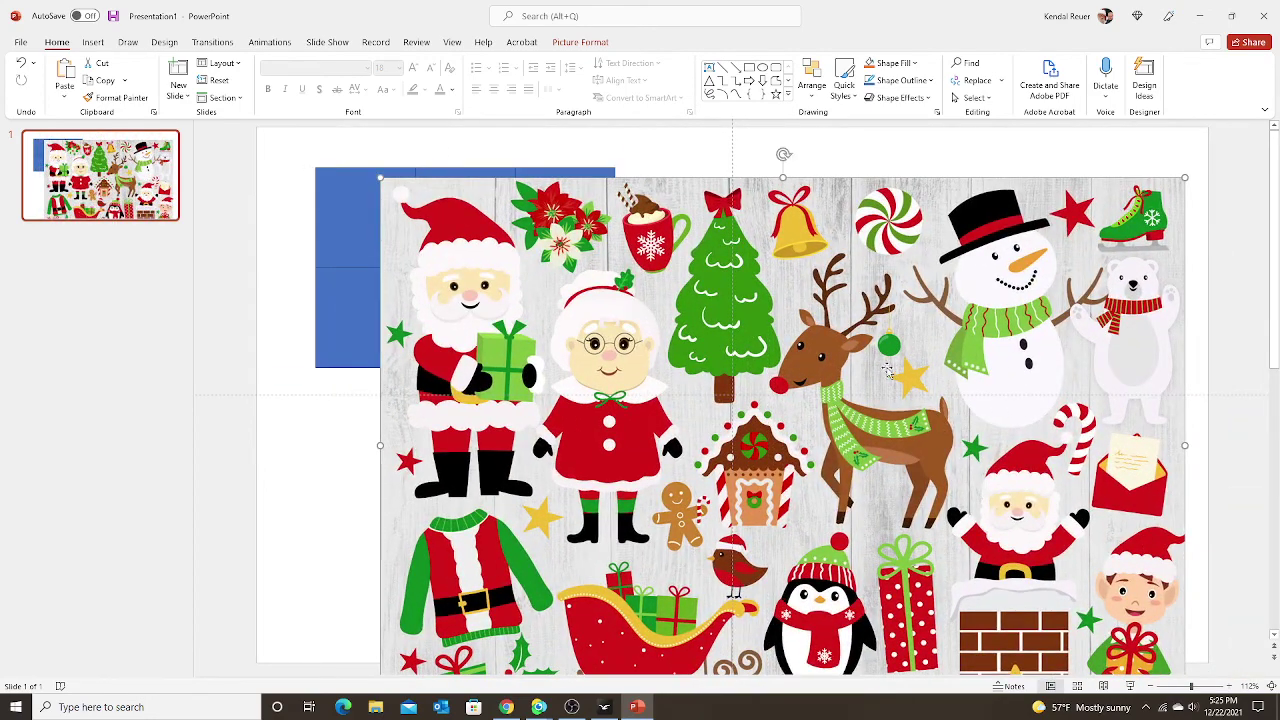
drag(872, 324, 810, 316)
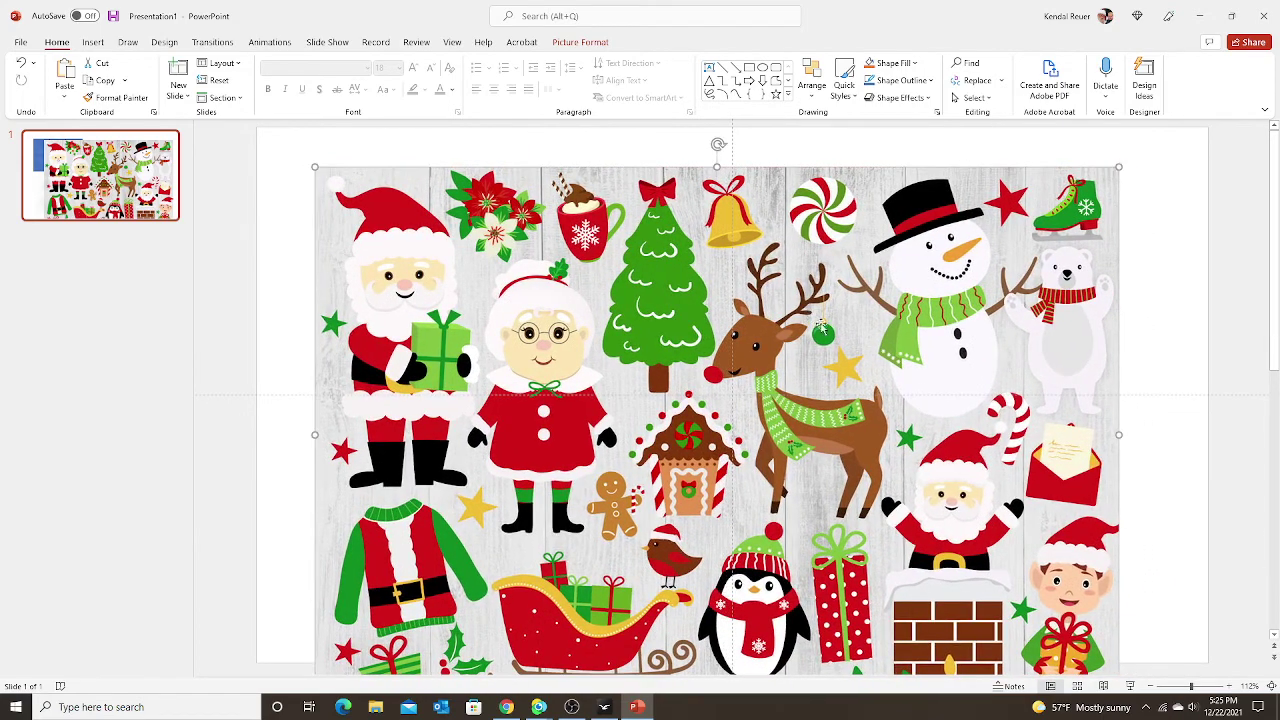
scroll(1190, 490, down, 1)
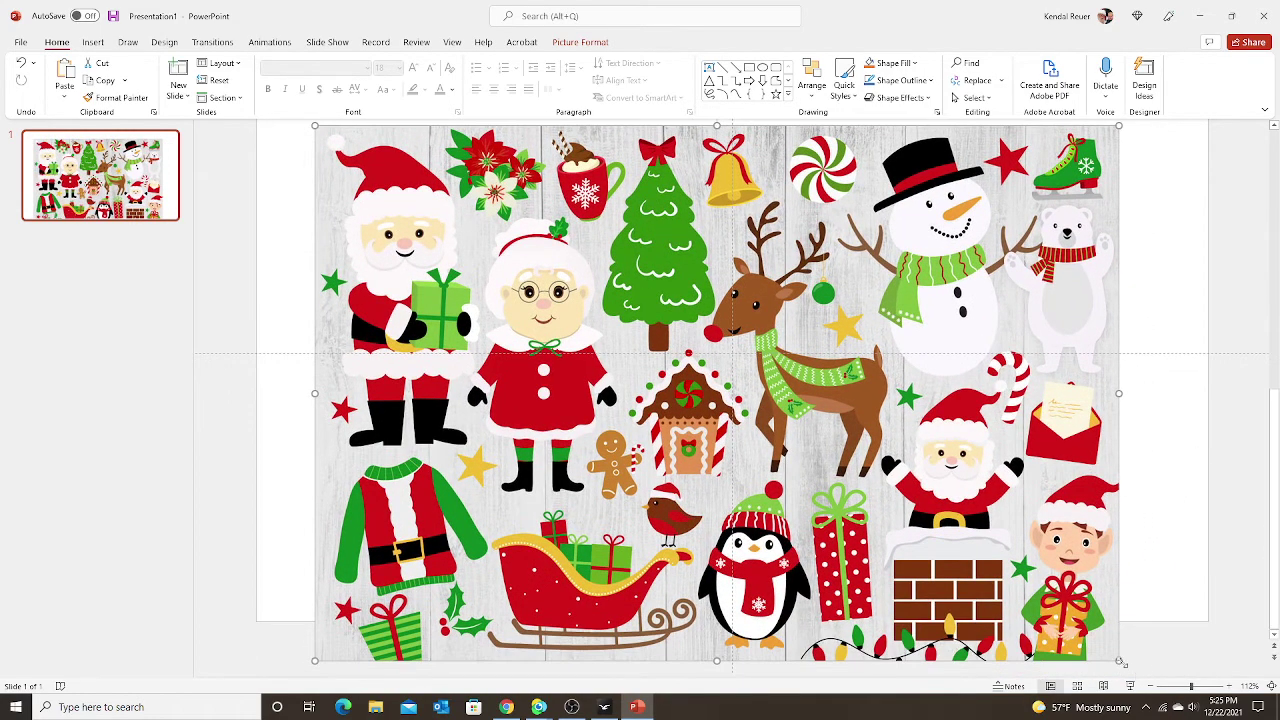
drag(1120, 661, 535, 330)
mouse_move(462, 370)
mouse_down()
mouse_move(461, 381)
mouse_move(462, 369)
mouse_up()
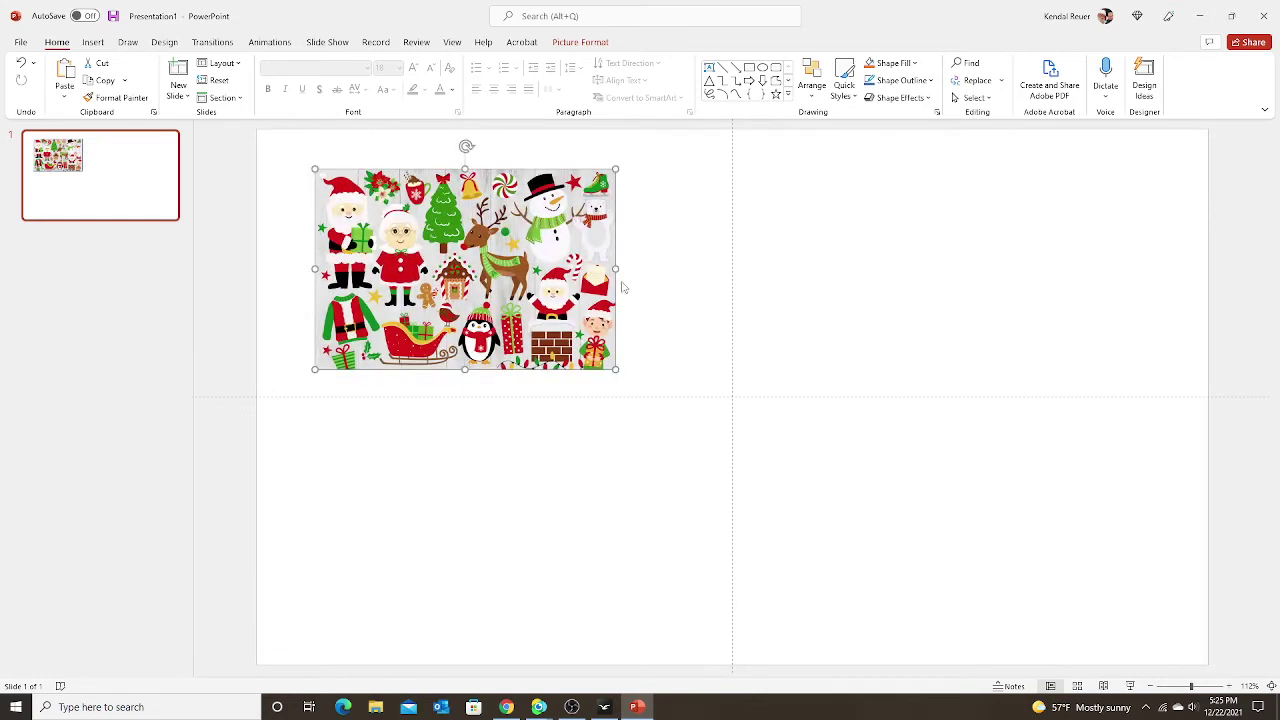
mouse_move(615, 268)
mouse_down()
mouse_move(646, 269)
mouse_move(614, 271)
mouse_up()
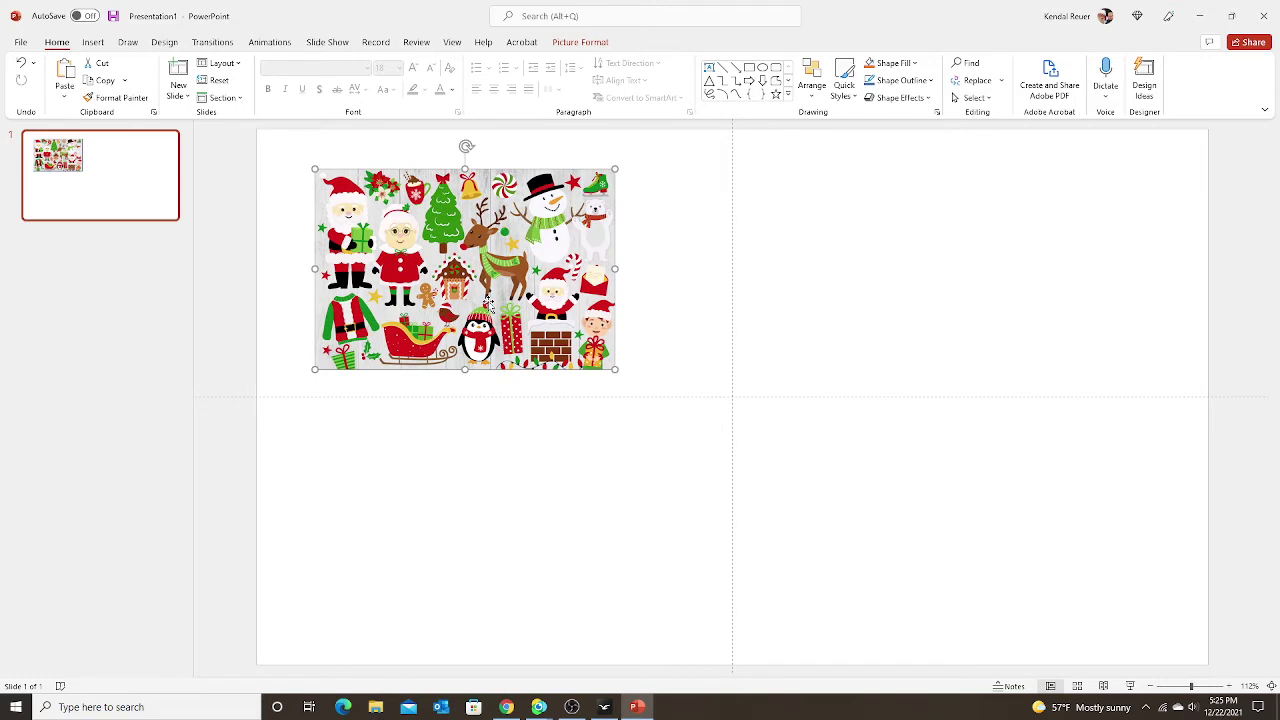
Move the Christmas picture to the slide's lower-right area and make five copies of it stacked in the lower-left area
drag(492, 292, 992, 295)
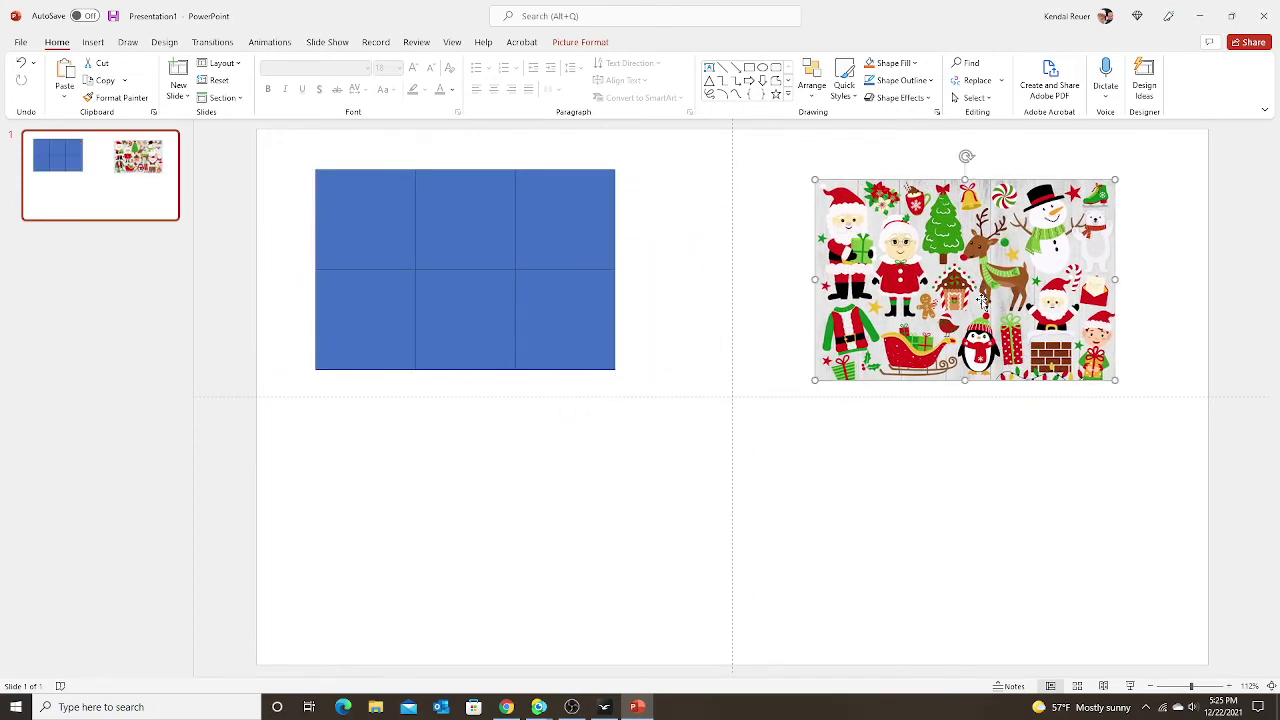
drag(955, 278, 898, 513)
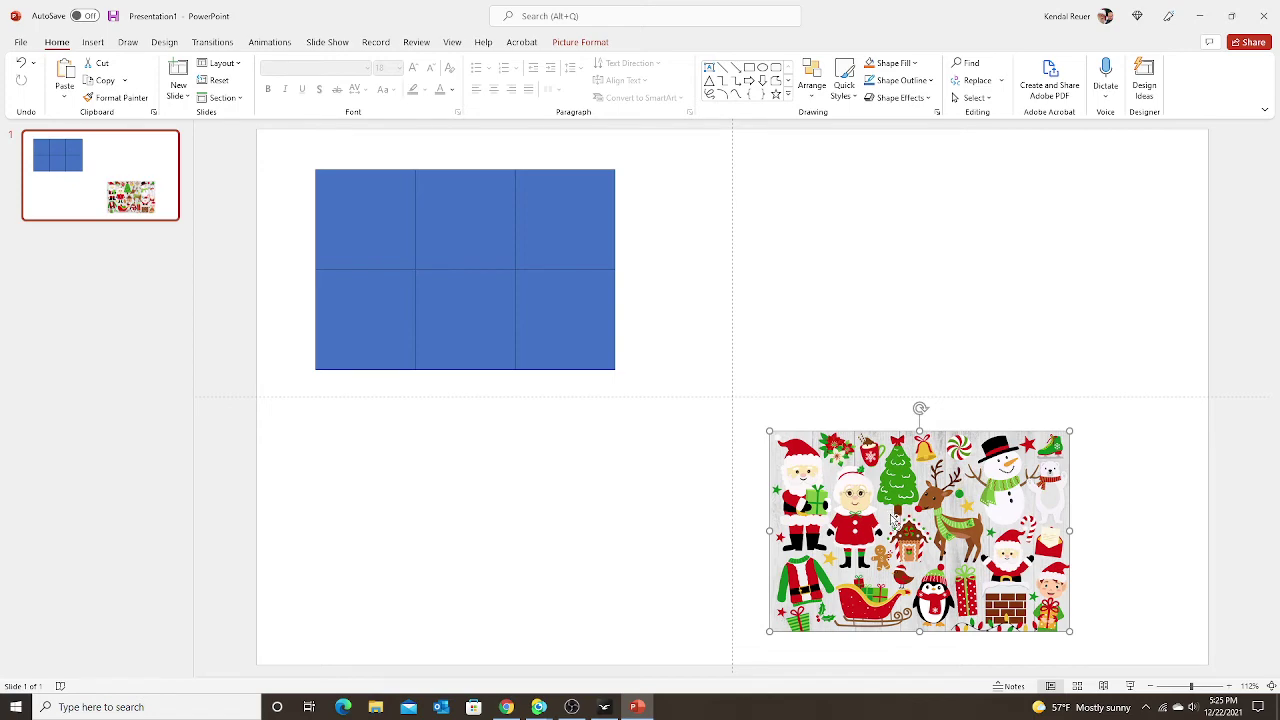
drag(893, 518, 467, 512)
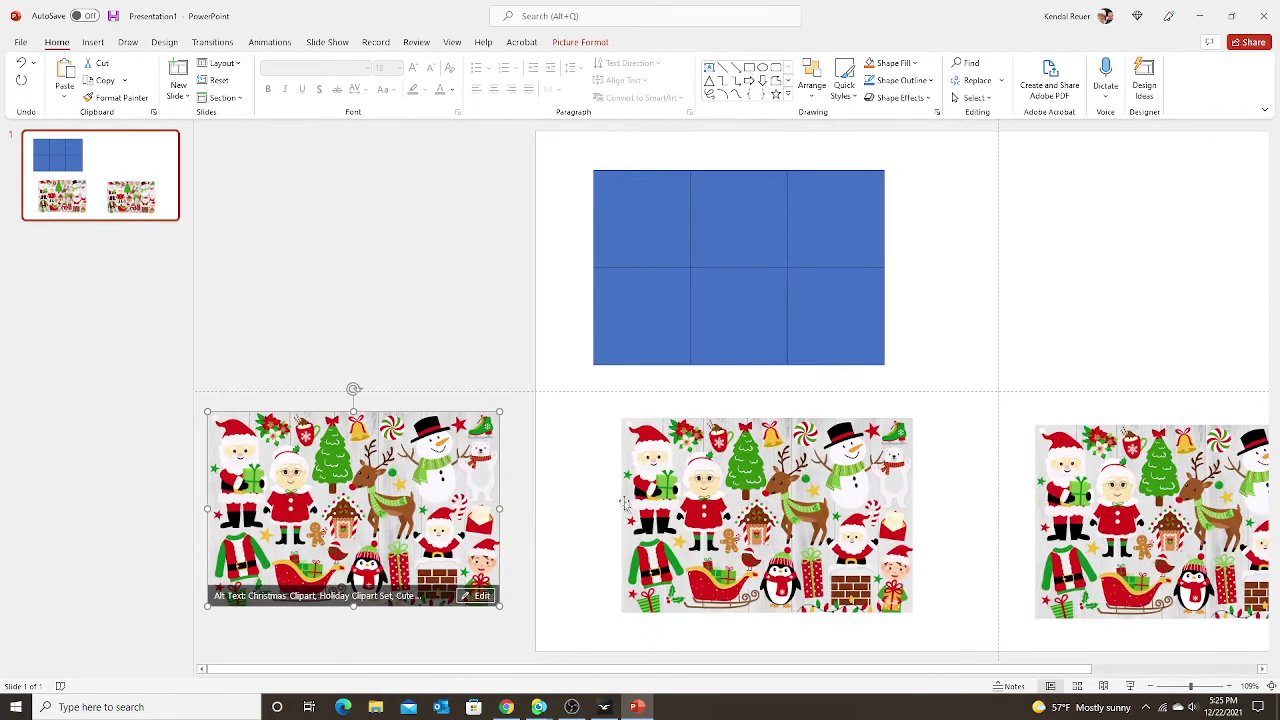
drag(625, 505, 598, 527)
key(ctrl+d)
key(ctrl+d)
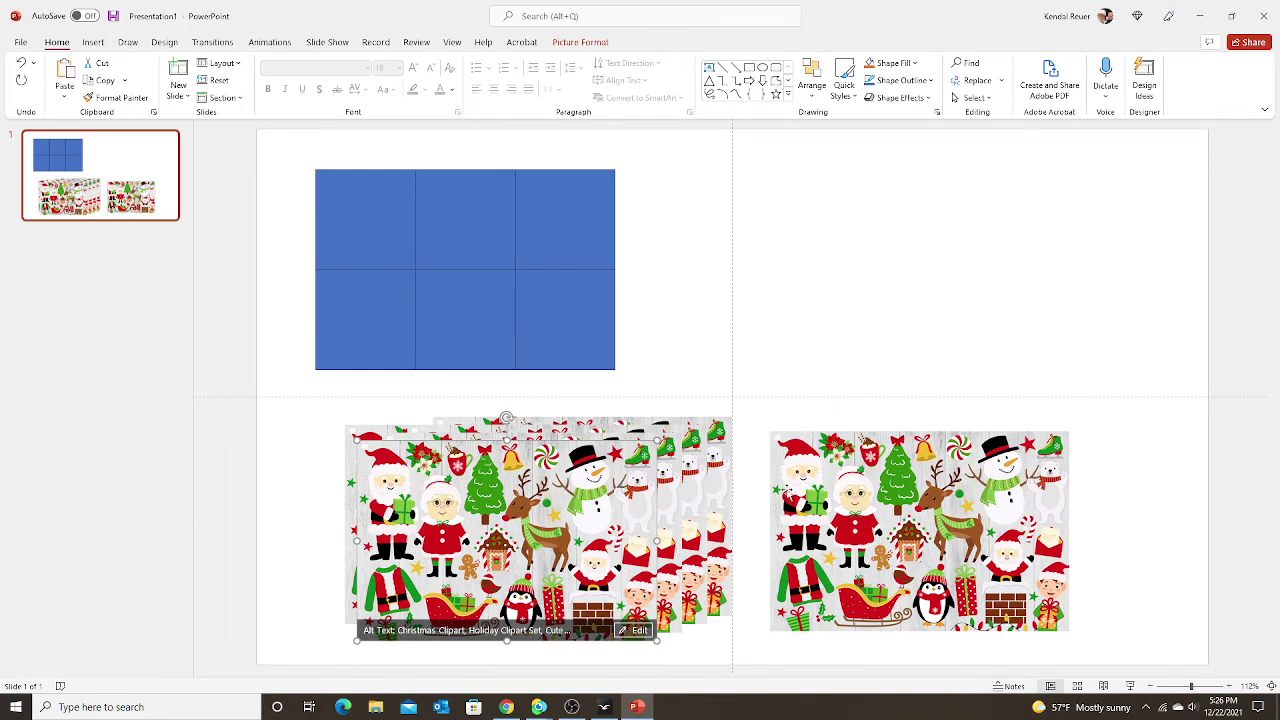
Move the grid's top row of three blue squares to the slide's upper-right area, keeping them adjoined above the separate picture
drag(917, 540, 963, 278)
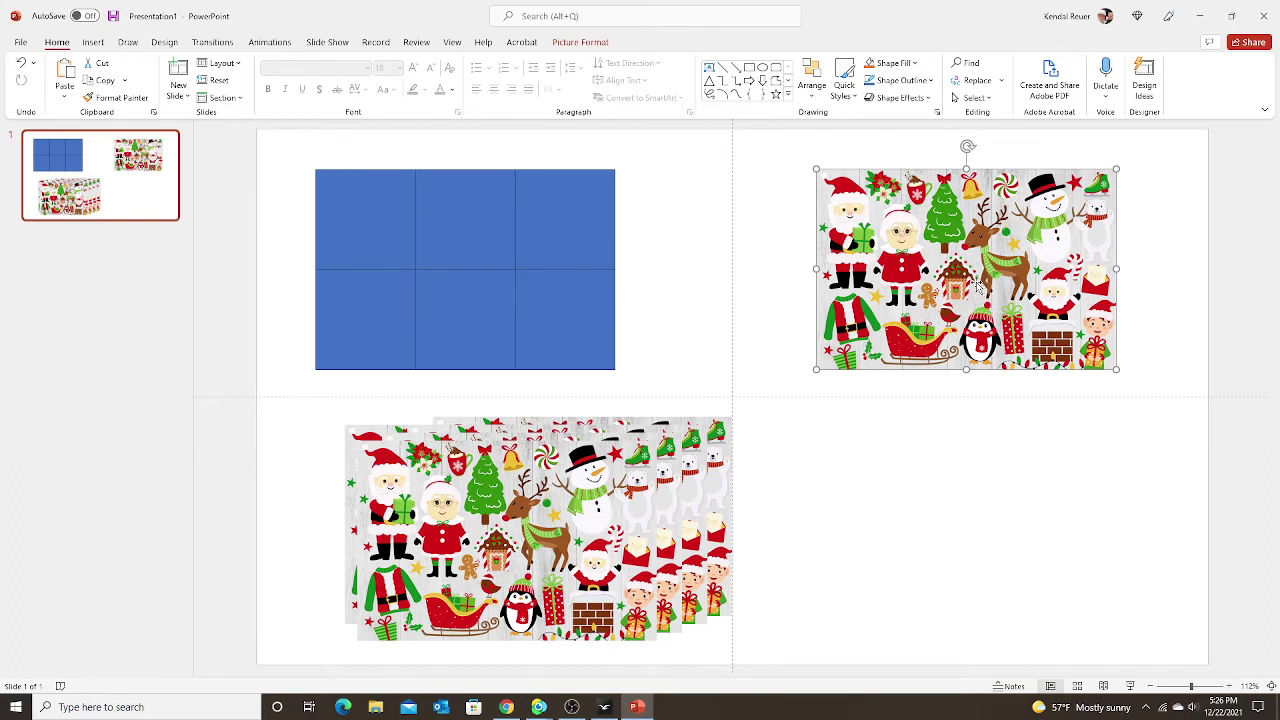
drag(966, 270, 957, 420)
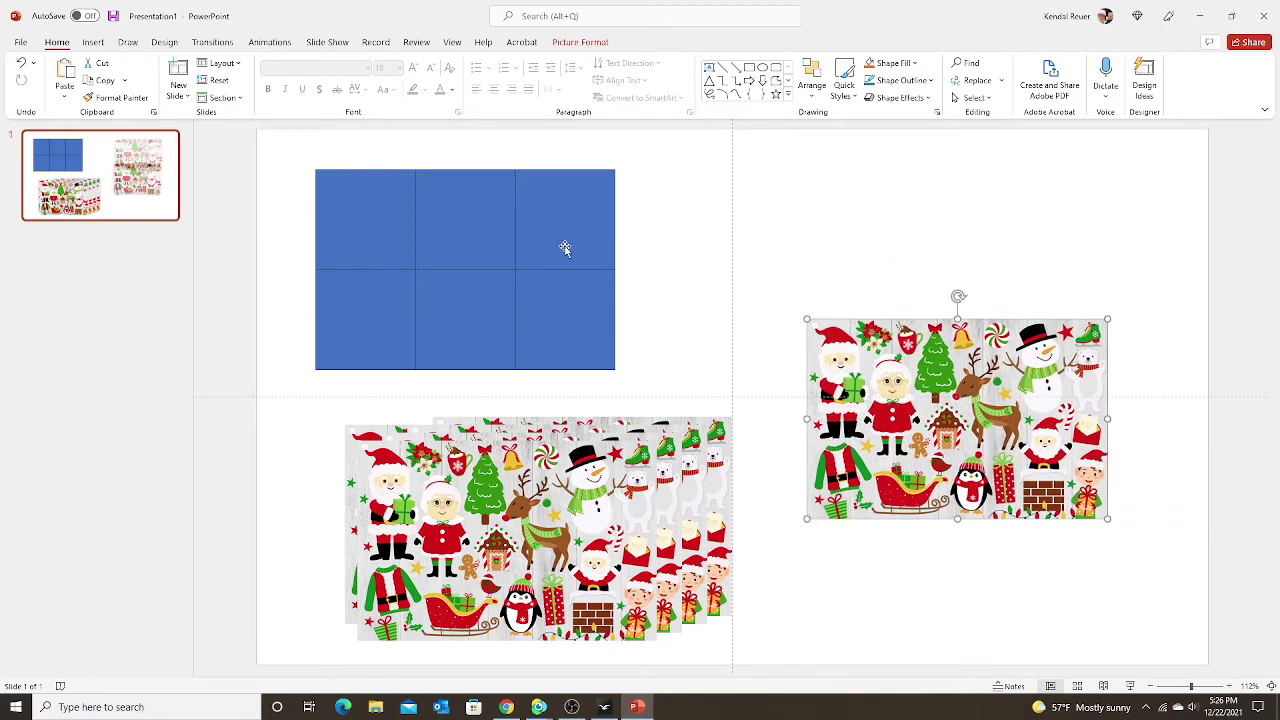
drag(563, 249, 1100, 233)
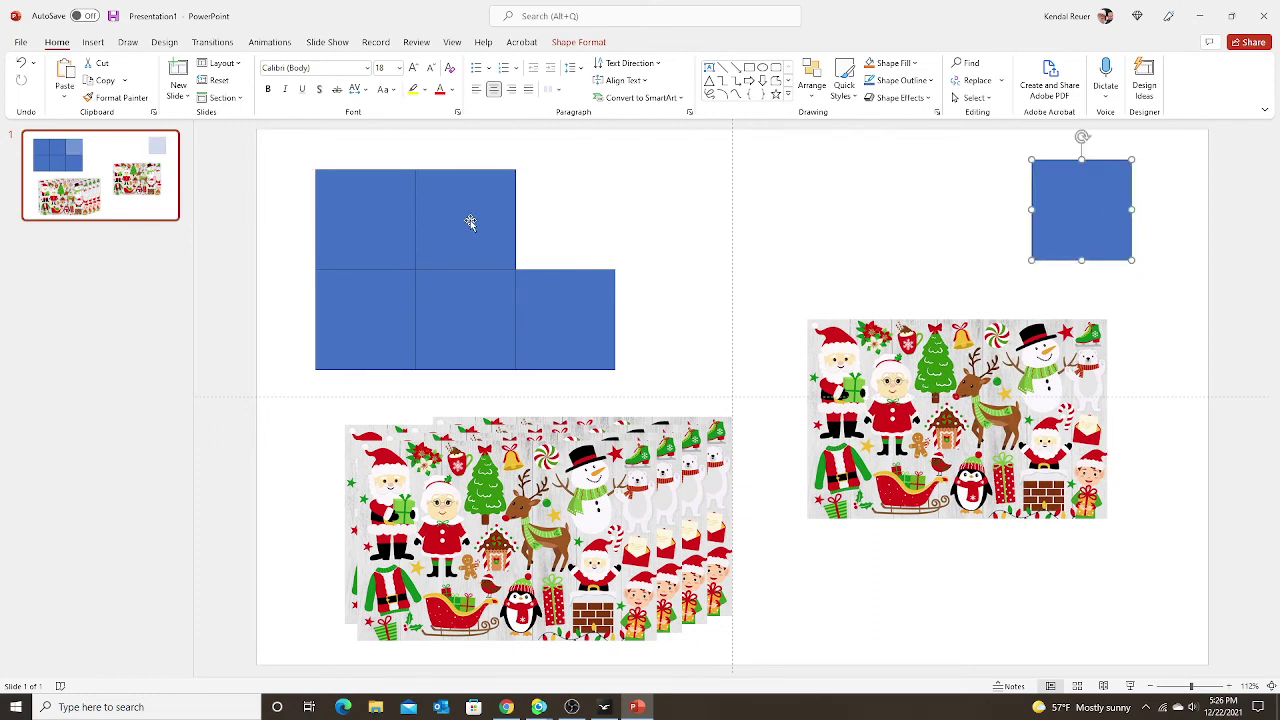
drag(490, 218, 990, 206)
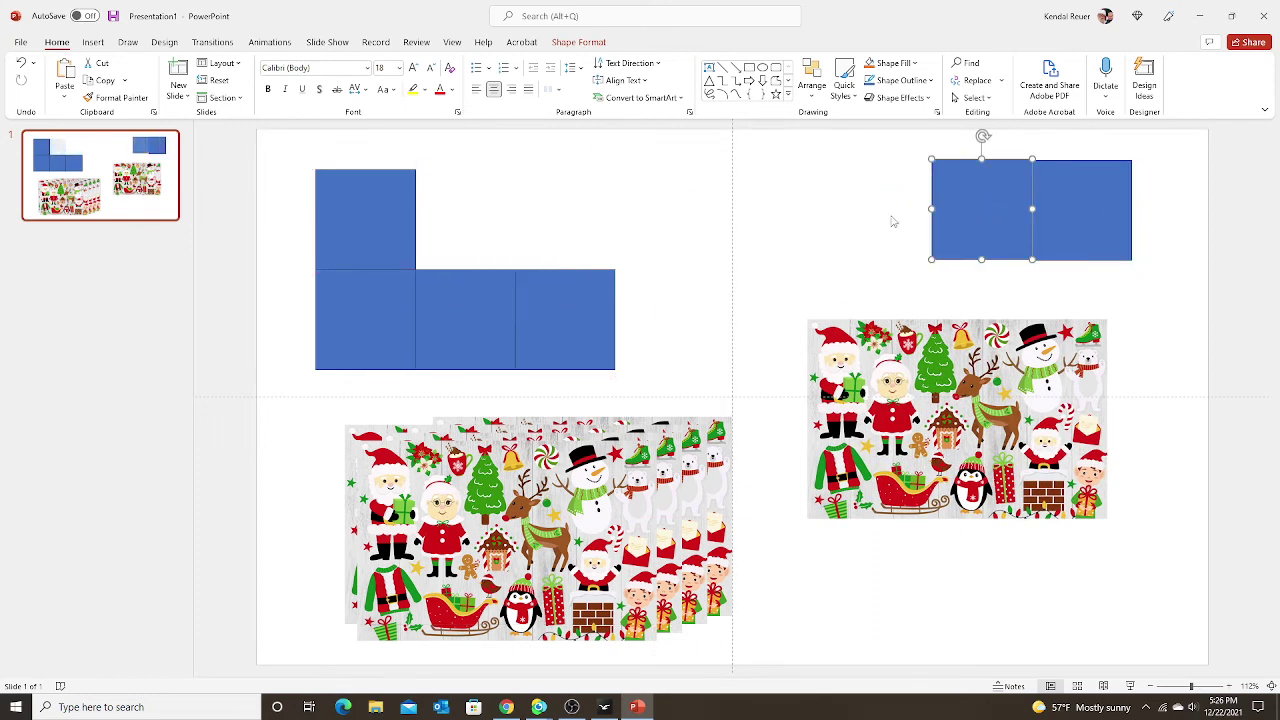
drag(429, 227, 974, 214)
click(1060, 236)
click(1098, 308)
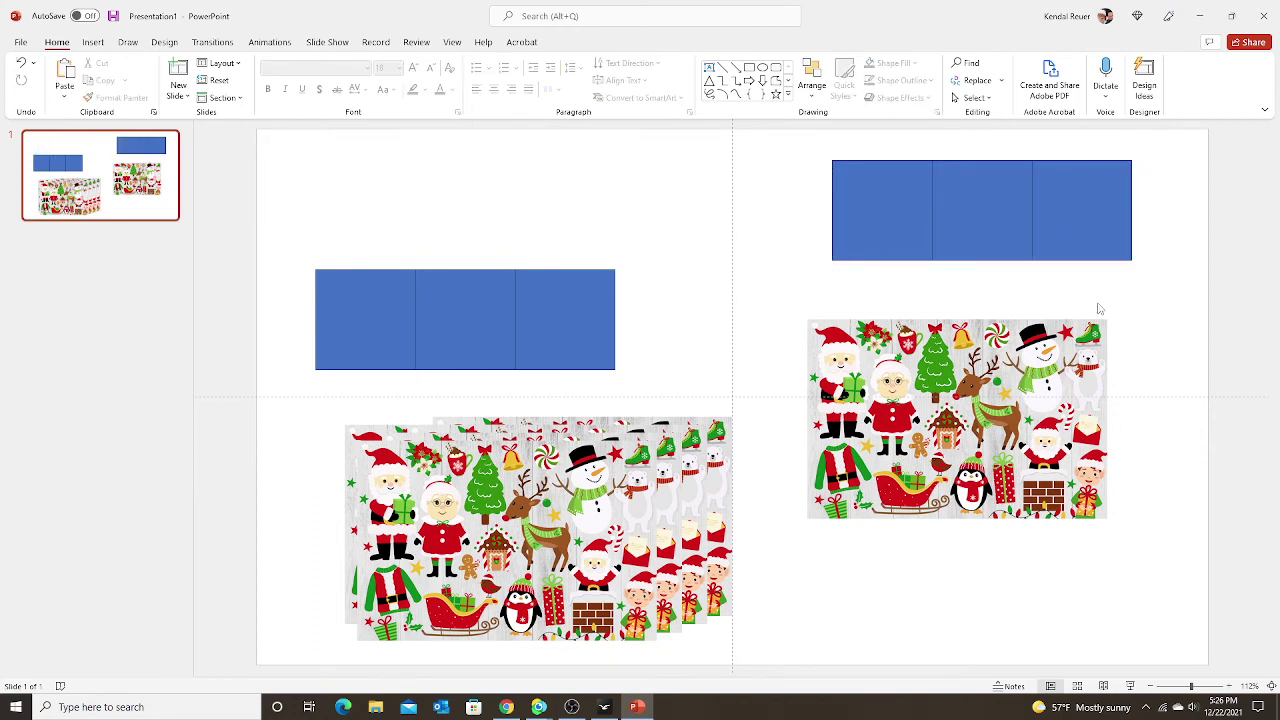
Align the separate picture with the top and side edges of the three moved squares and send it to the back
drag(1017, 468, 1023, 295)
right_click(1026, 294)
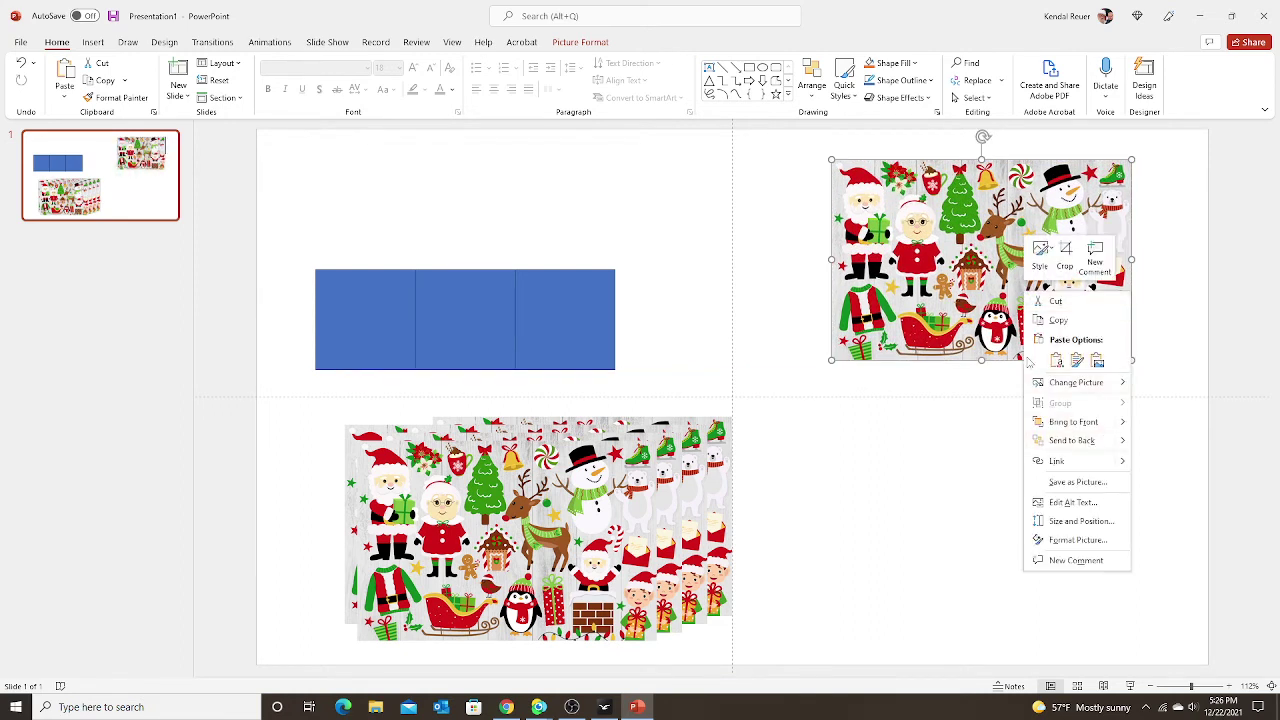
click(1071, 441)
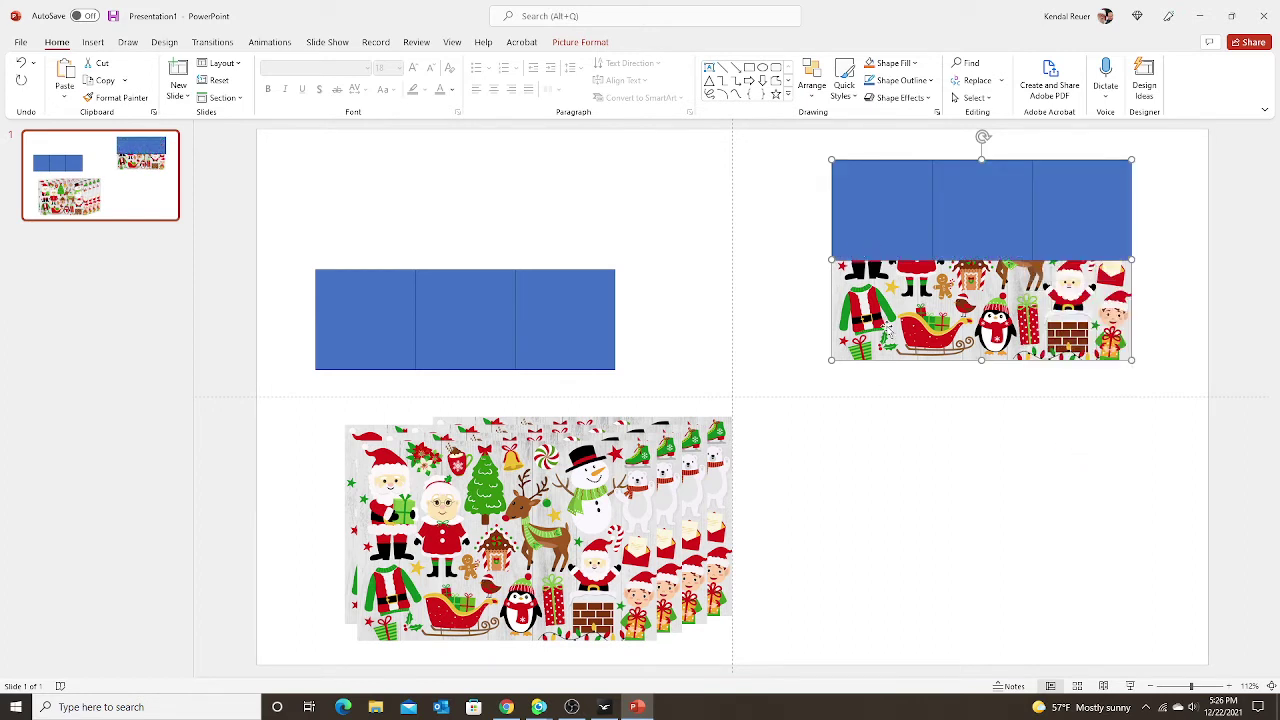
click(878, 408)
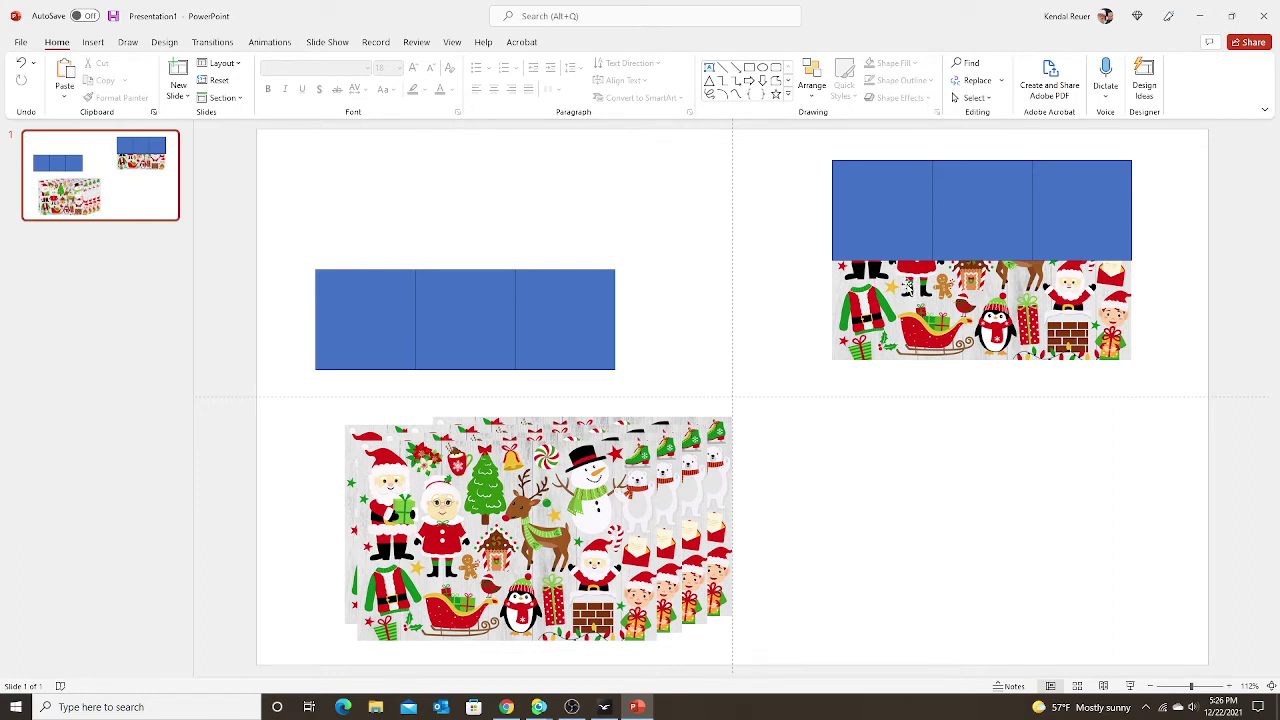
Intersect the picture with the left square of the moved row and place the resulting tile above the remaining grid row
click(898, 340)
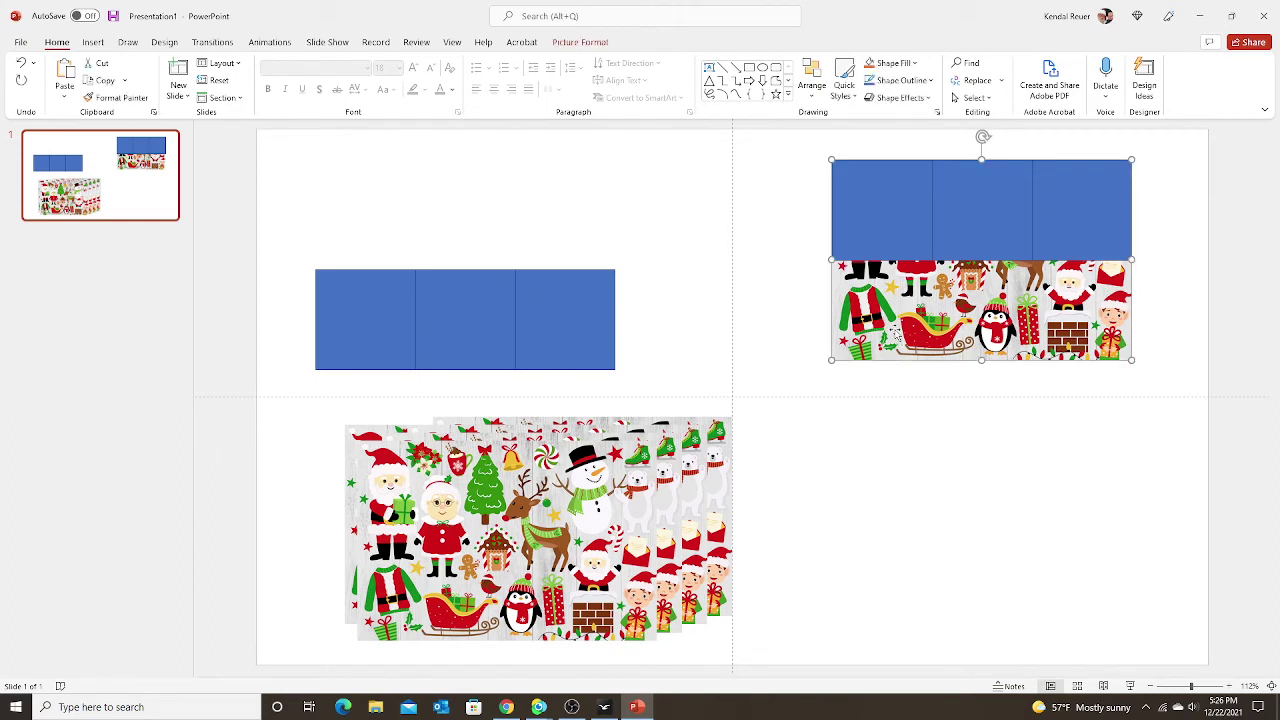
shift+click(888, 213)
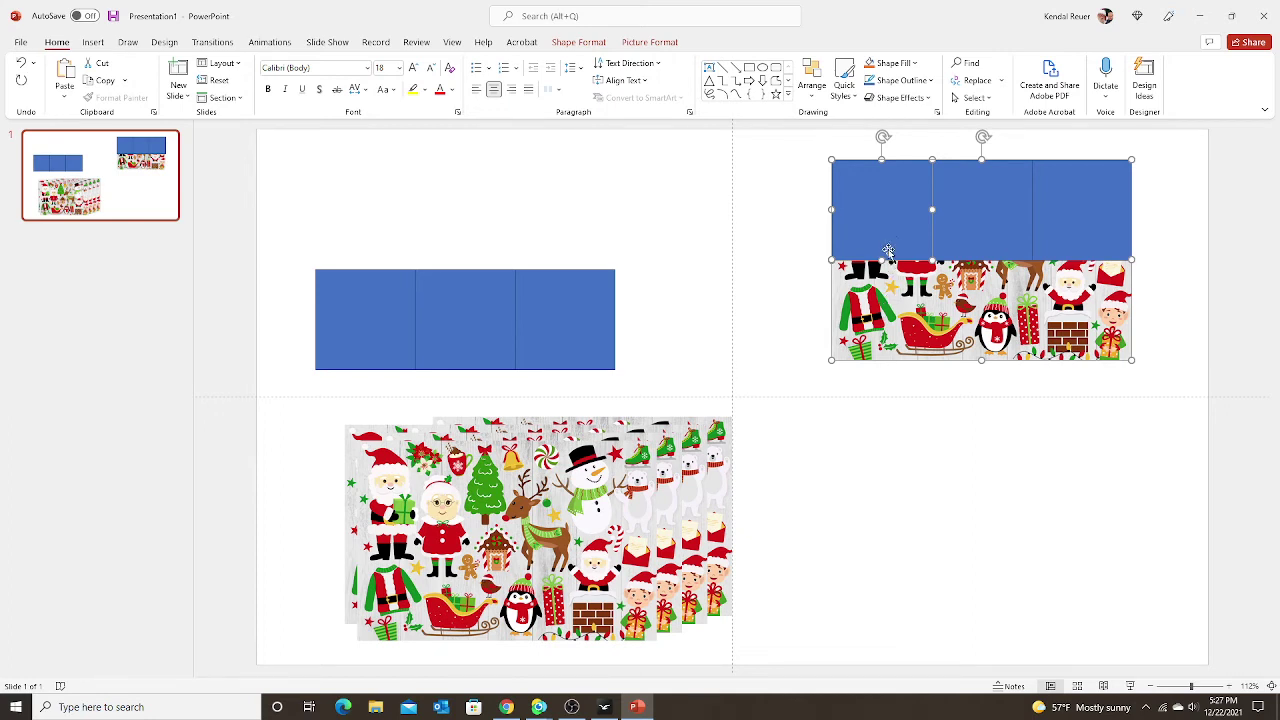
click(579, 43)
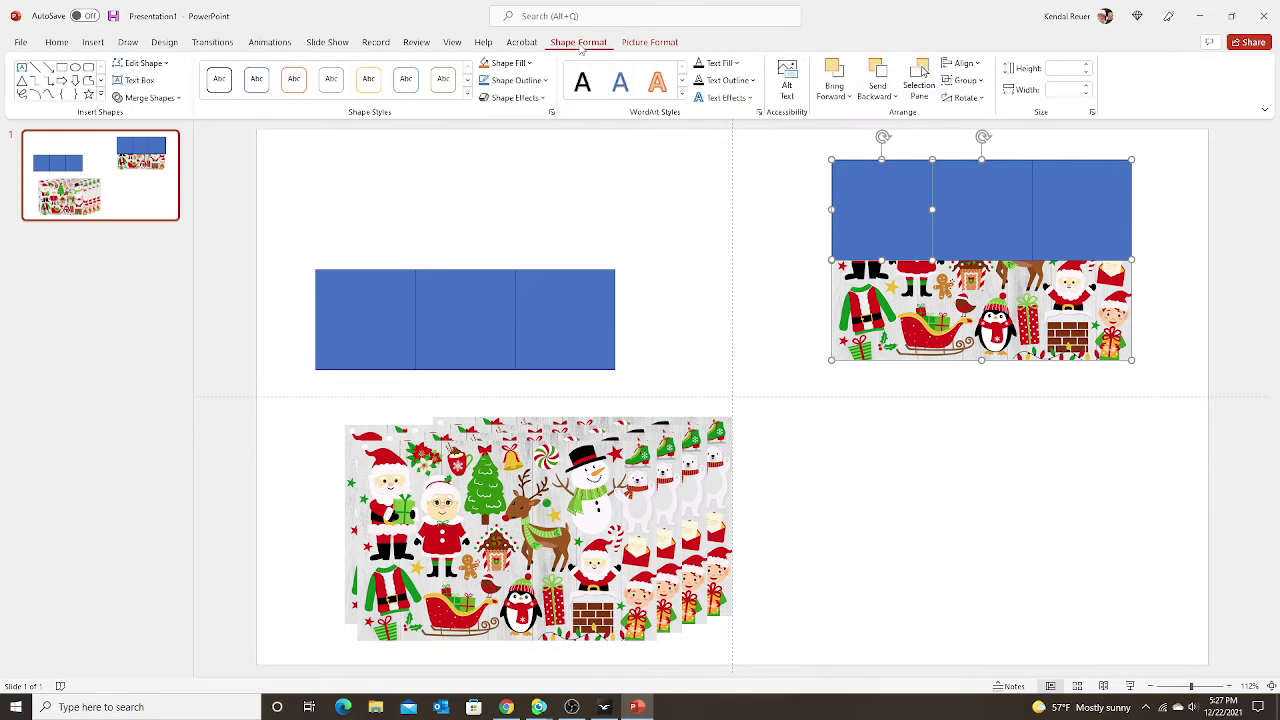
click(178, 100)
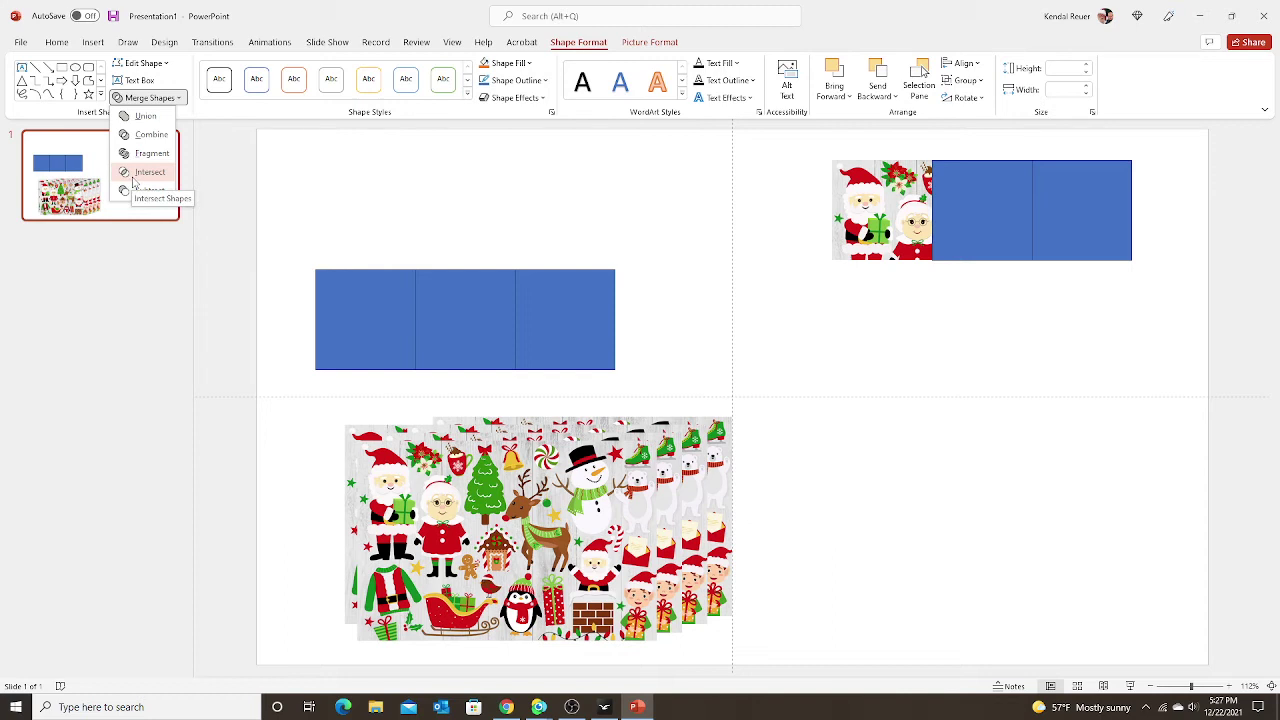
click(146, 172)
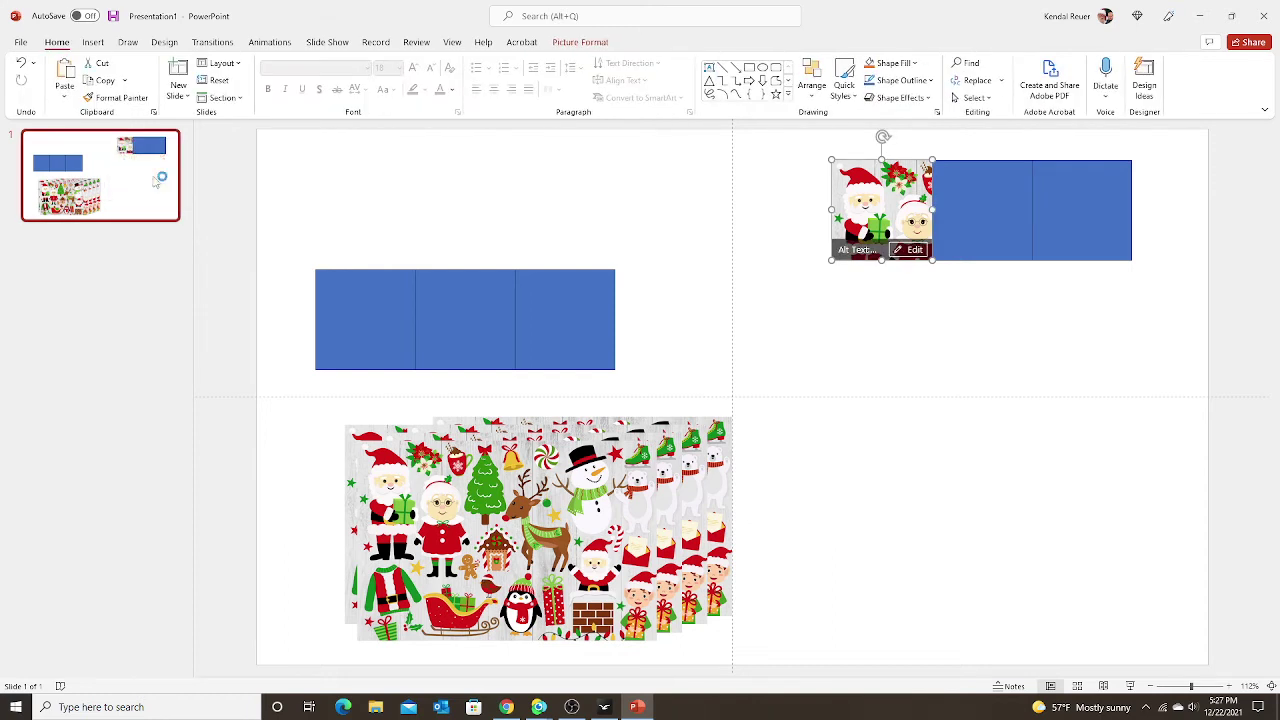
drag(838, 220, 327, 201)
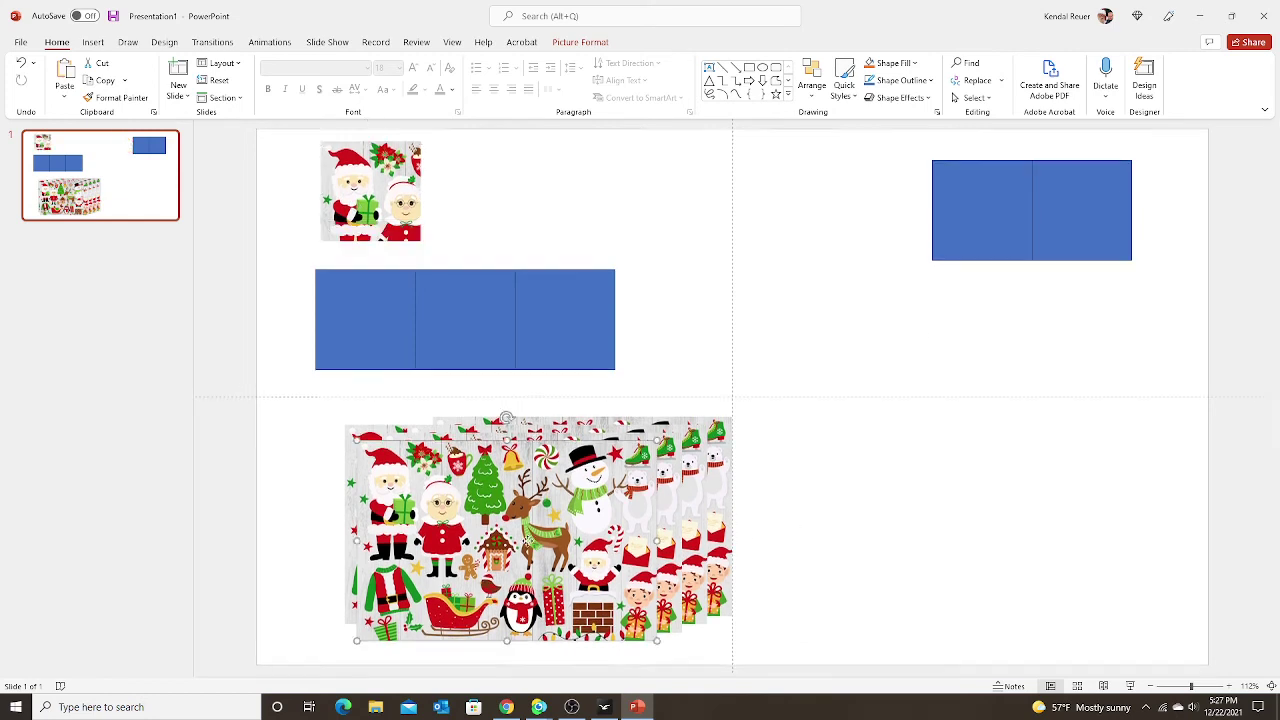
Place a second picture copy at the same position around the two remaining moved squares and send it to the back
drag(568, 540, 1028, 296)
click(1200, 340)
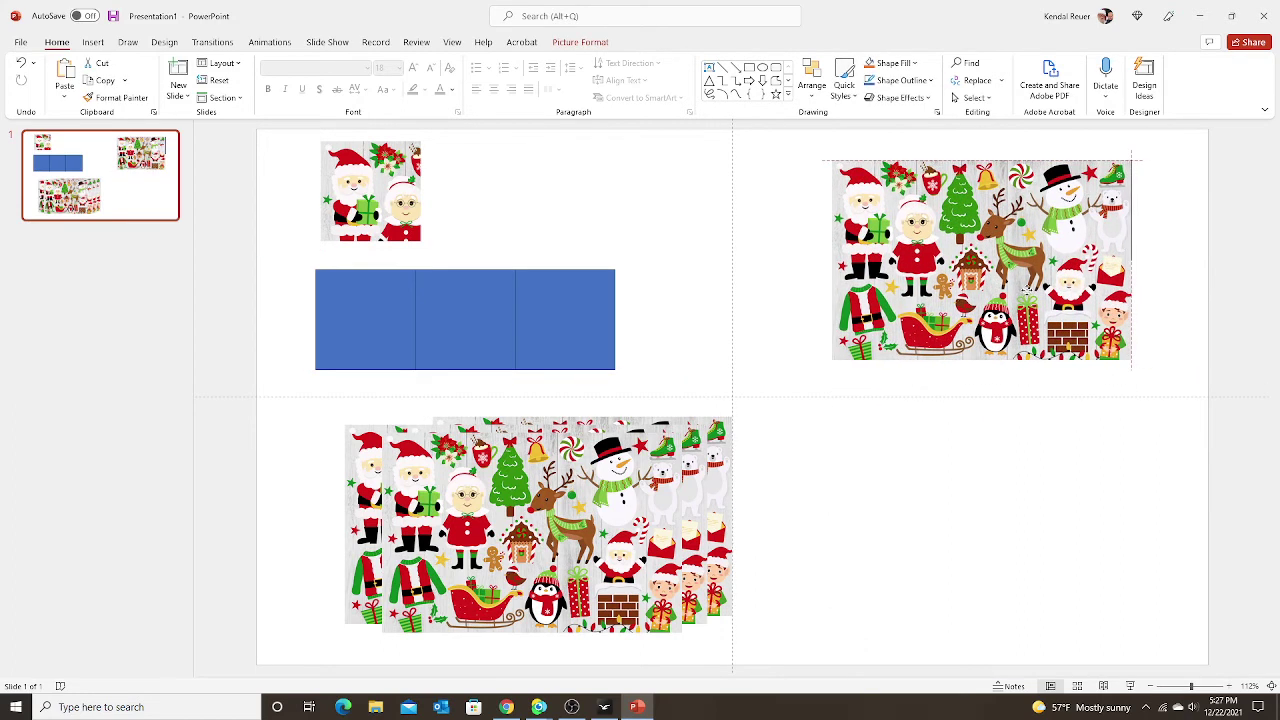
click(1180, 305)
click(1081, 278)
right_click(1082, 278)
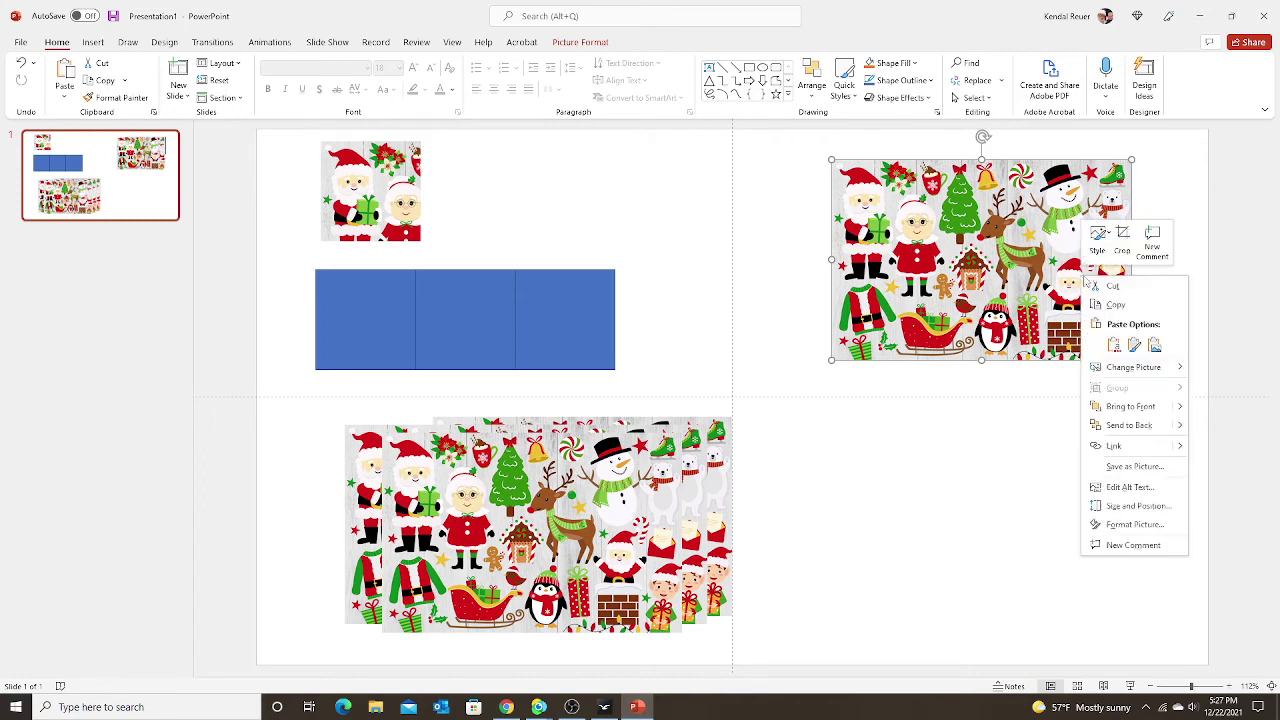
click(1139, 431)
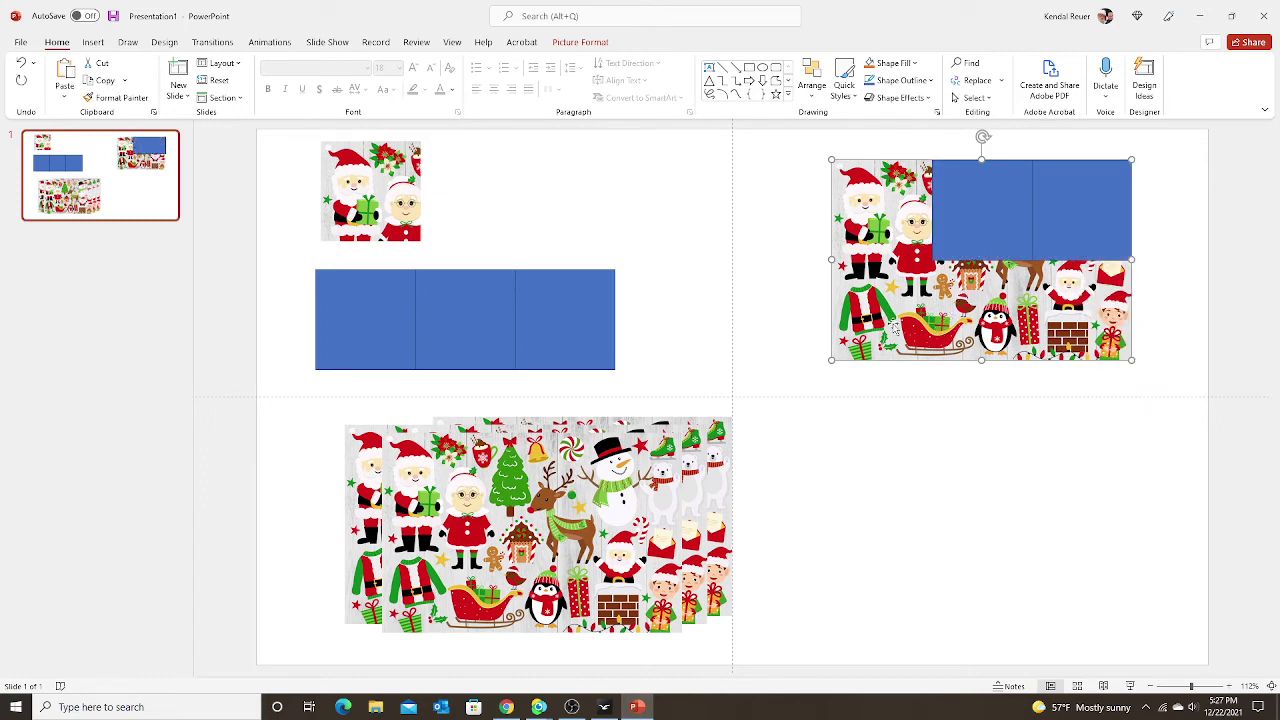
Intersect the second picture copy with the middle square and place the resulting tile beside the first one
click(981, 229)
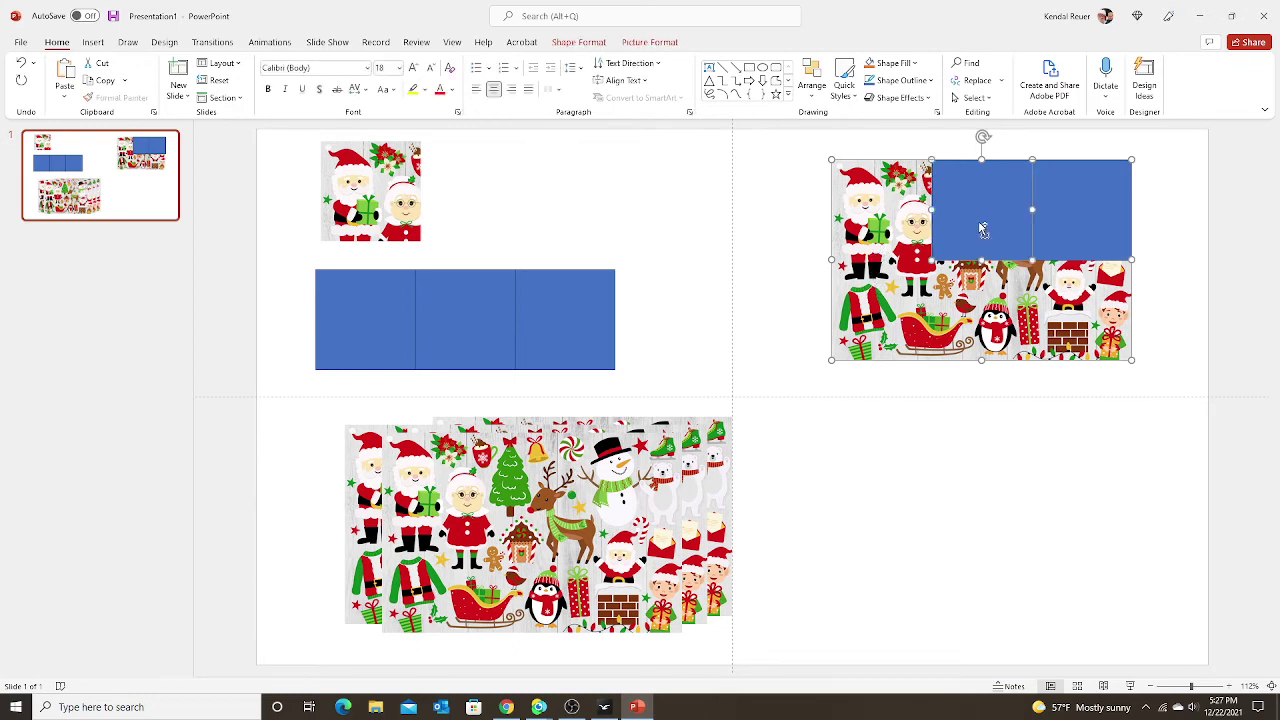
click(579, 42)
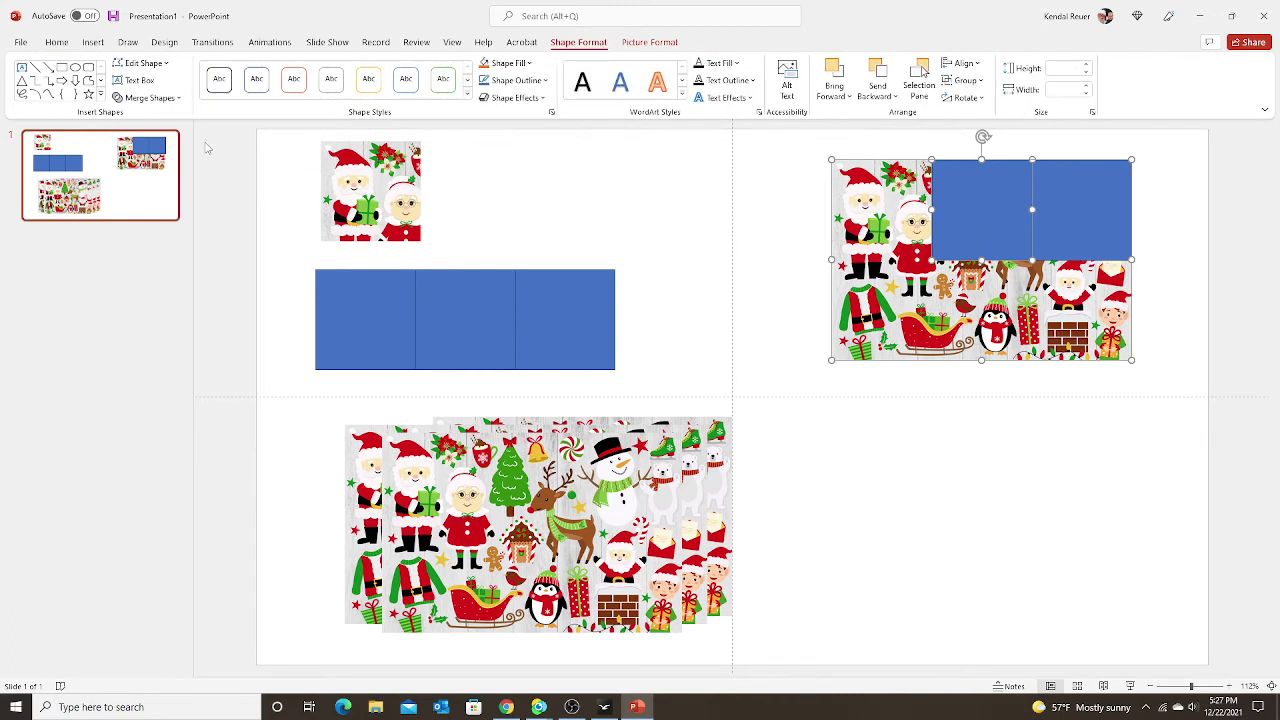
click(180, 98)
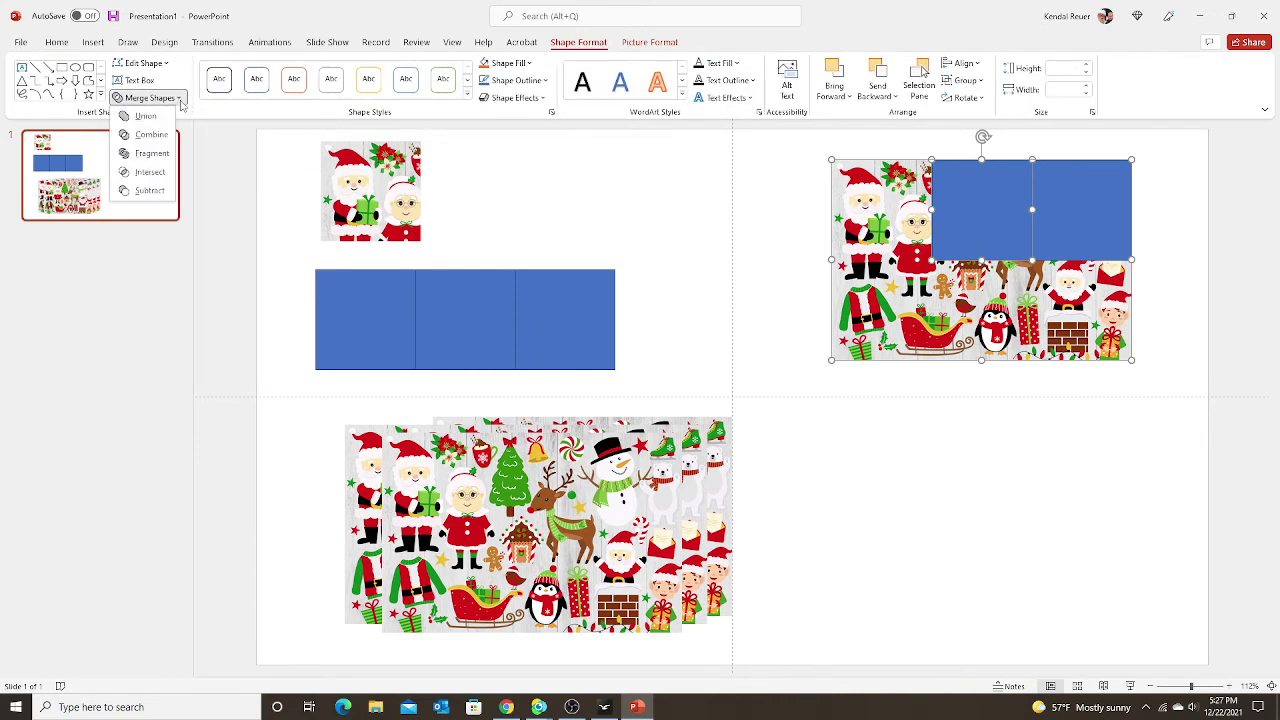
click(152, 172)
drag(966, 213, 507, 198)
Place a third picture copy with its upper-right corner on the last moved square and send it to the back
drag(600, 520, 961, 255)
right_click(964, 286)
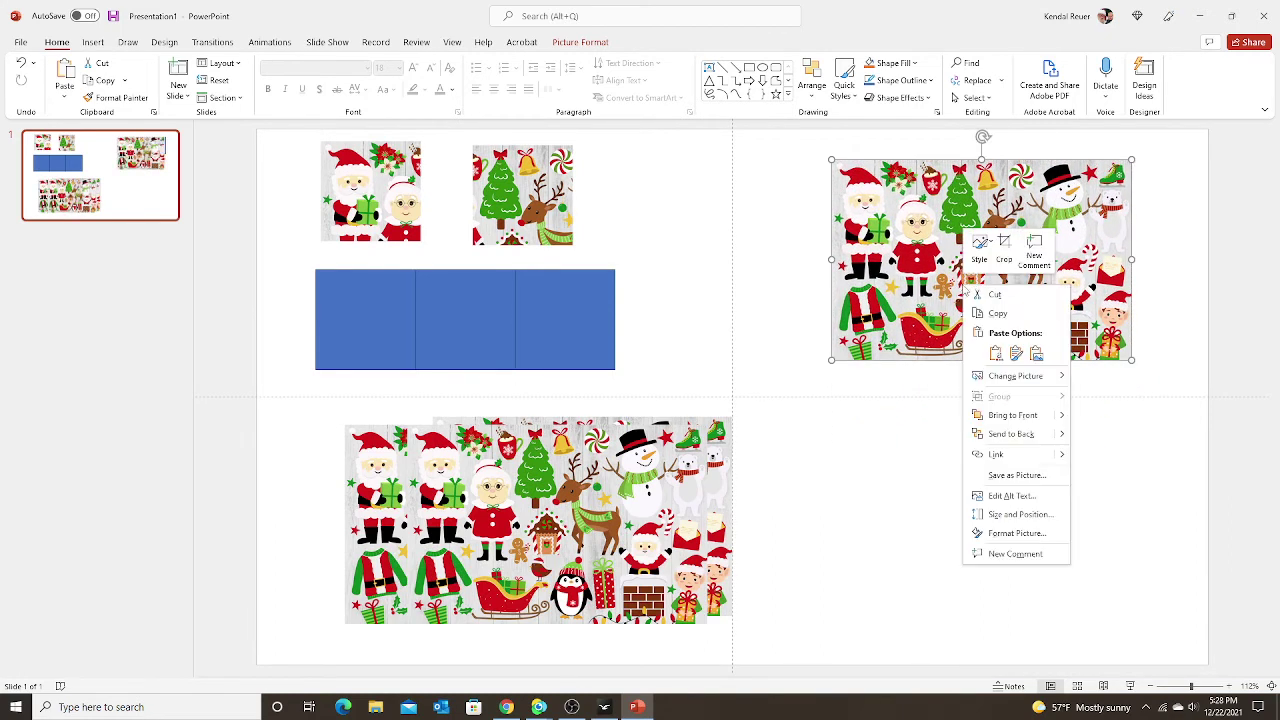
click(1016, 437)
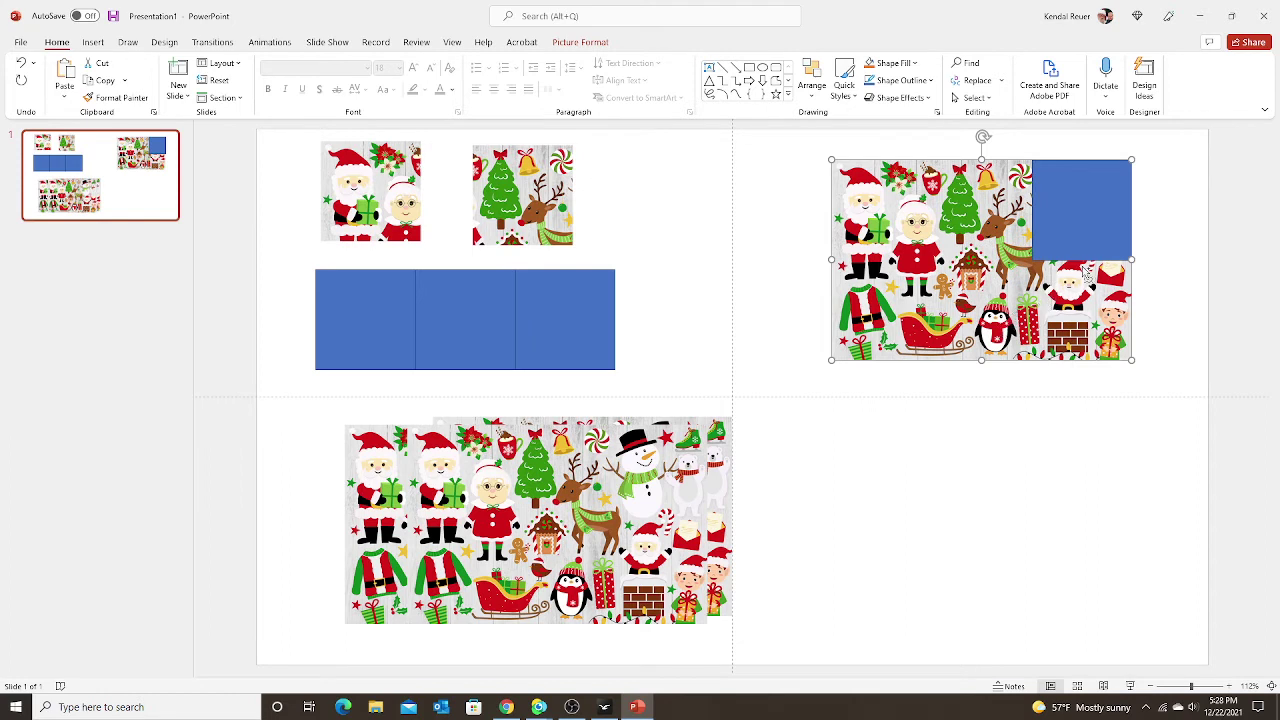
Intersect the third picture copy with the last moved square and place the resulting tile beside the other two
shift+click(1096, 234)
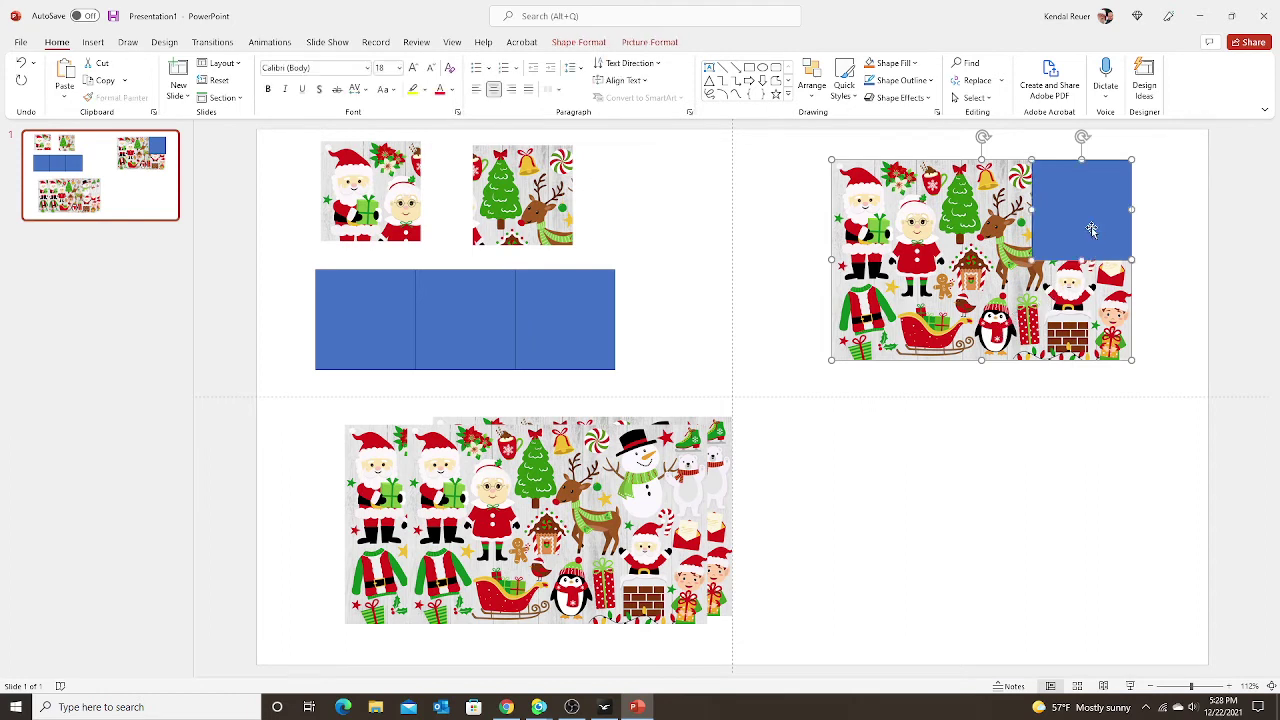
click(578, 42)
click(147, 97)
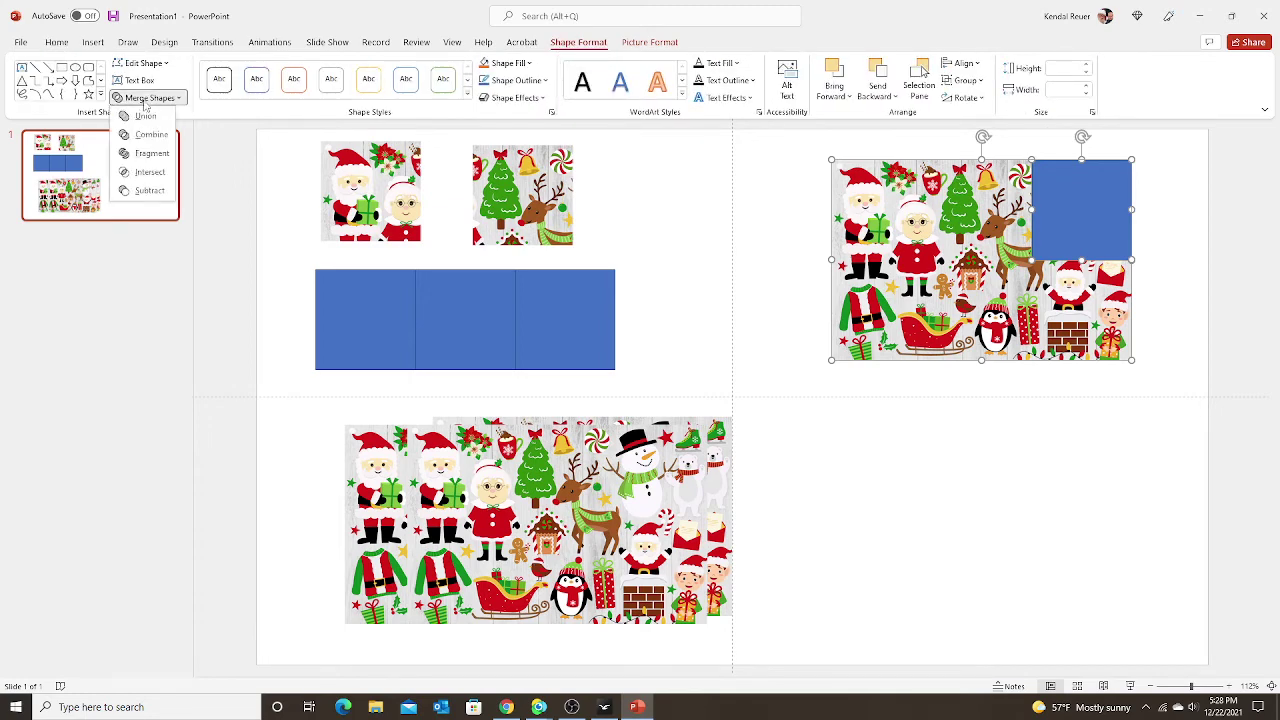
click(150, 172)
drag(985, 213, 668, 198)
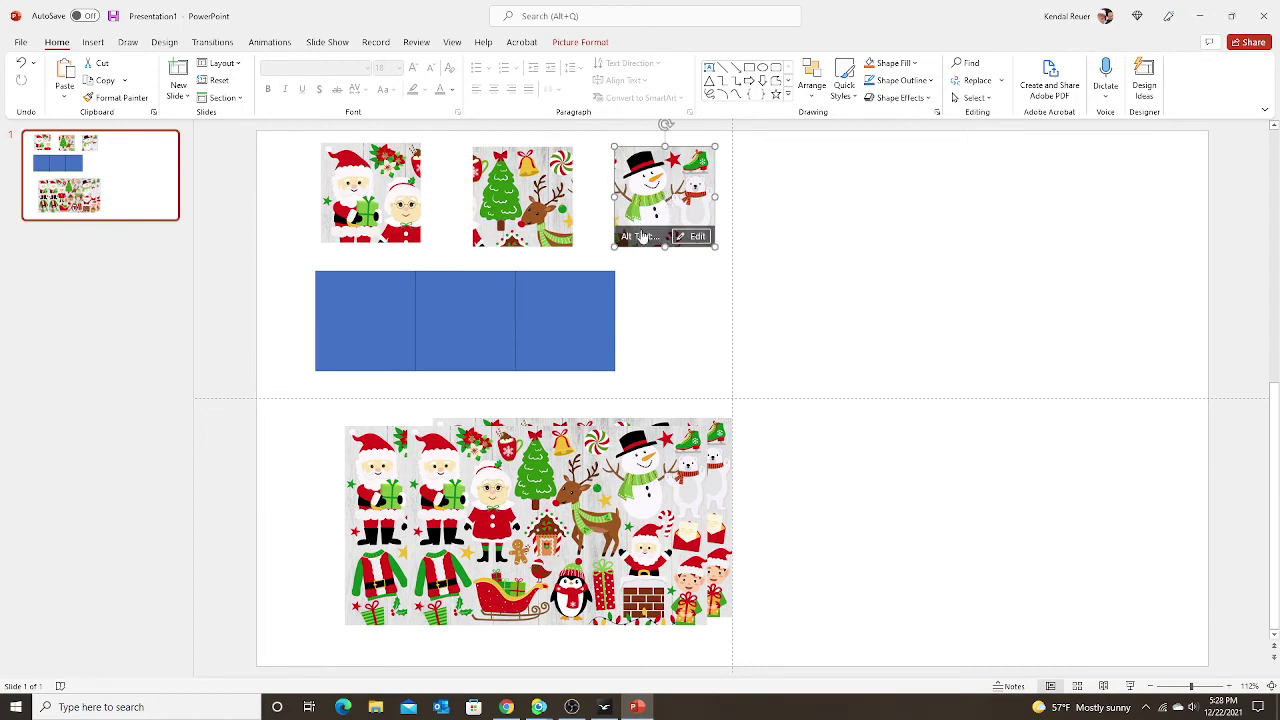
Move the three finished picture tiles to separate spots in the right half of the slide
drag(648, 220, 1084, 241)
drag(486, 190, 974, 362)
drag(323, 189, 882, 238)
Place another picture copy over the three remaining blue squares, aligning its lower half with them
drag(480, 430, 375, 158)
drag(393, 262, 389, 290)
drag(392, 290, 390, 288)
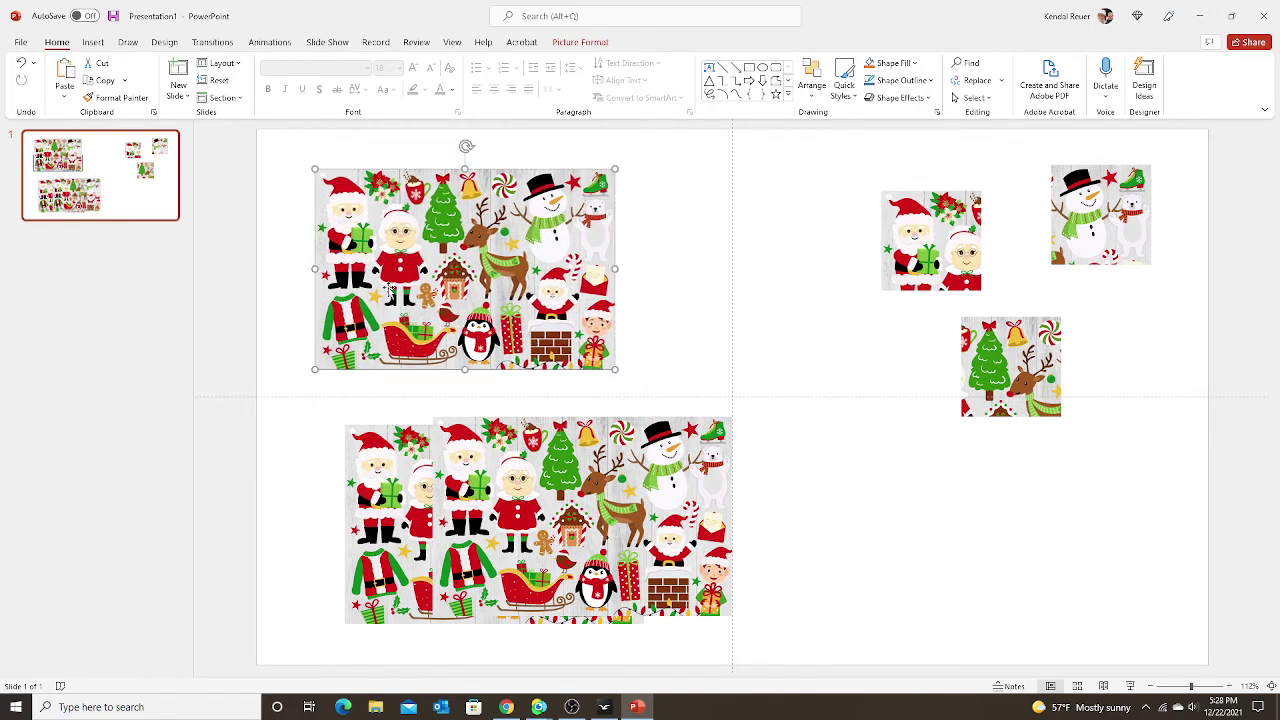
click(636, 329)
click(521, 316)
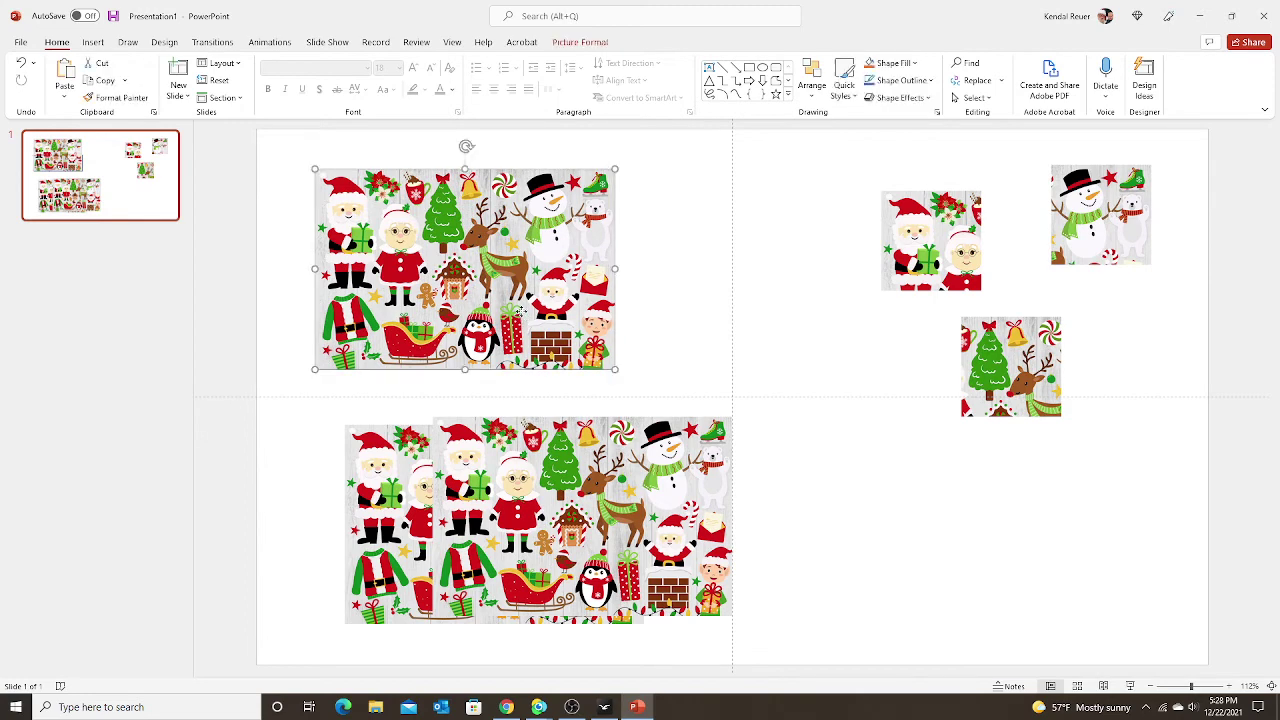
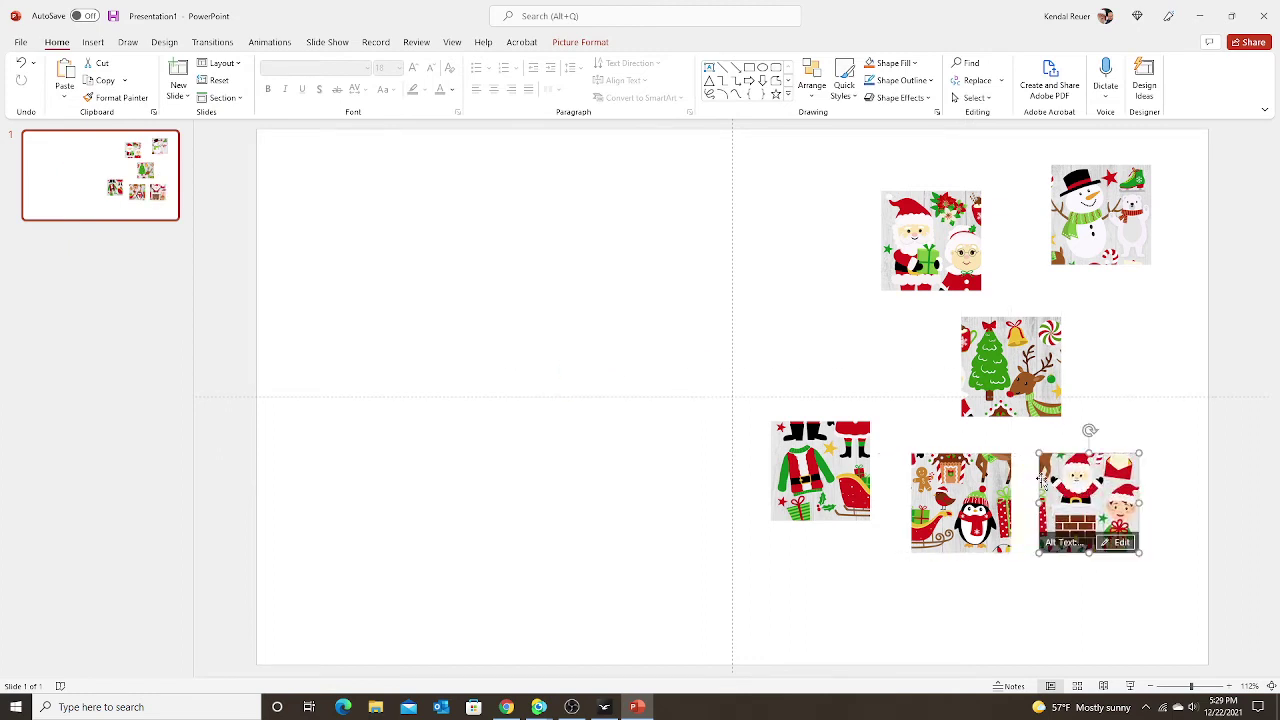
Arrange the six picture tiles around the middle of the slide in two rows of three, in picture order
drag(900, 262, 574, 272)
drag(1040, 380, 761, 264)
drag(1120, 250, 880, 285)
drag(830, 470, 588, 426)
drag(954, 514, 725, 423)
drag(1081, 514, 860, 434)
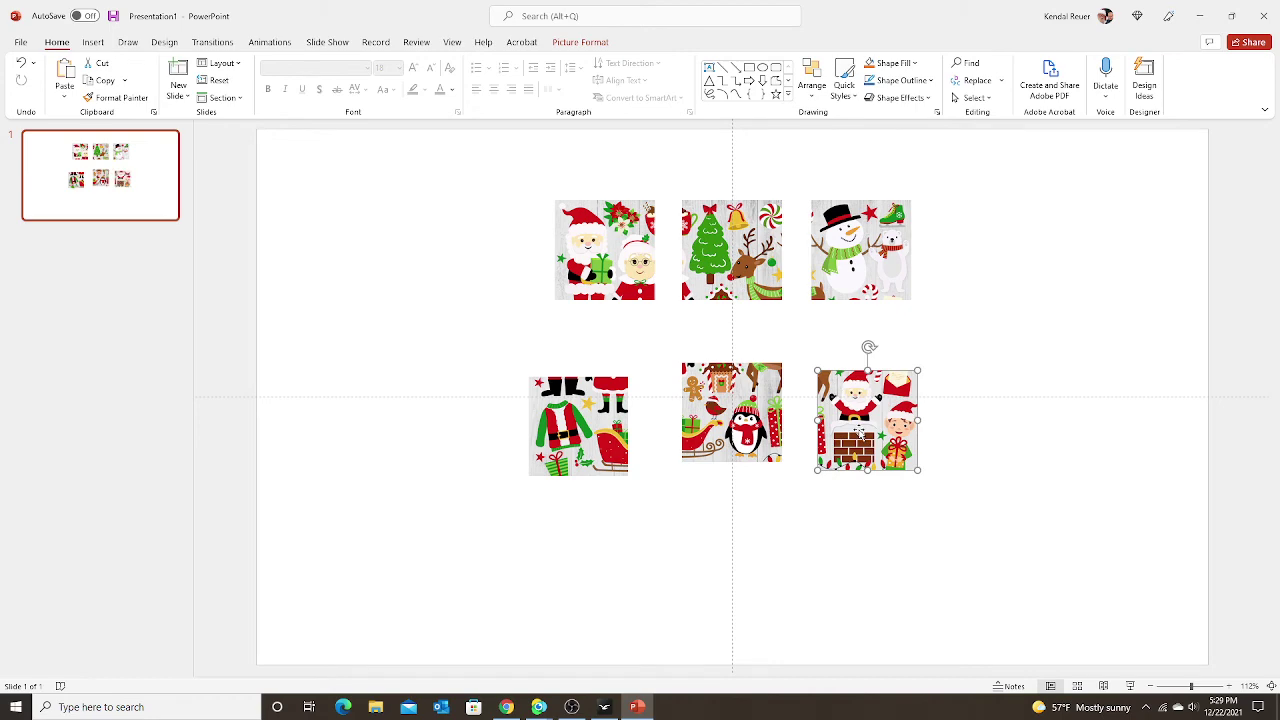
Shrink the PowerPoint window, switch to ClassIn and open its Blackboard
click(1232, 17)
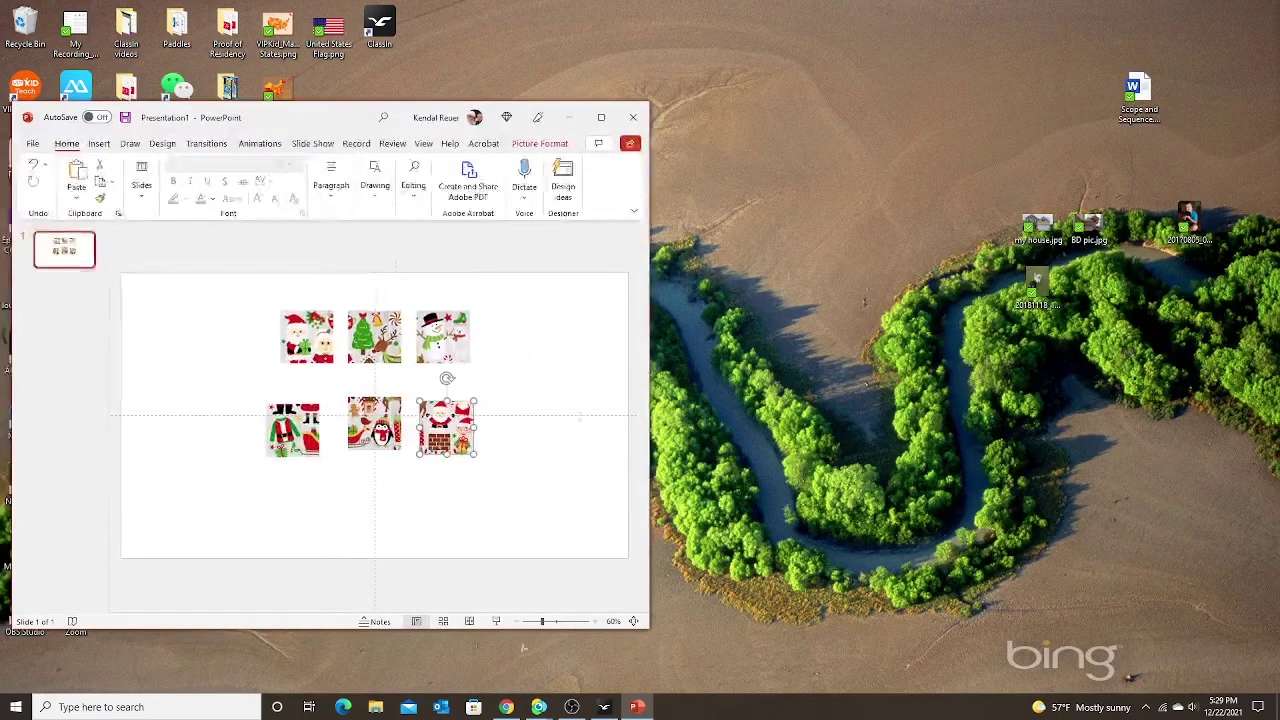
click(604, 707)
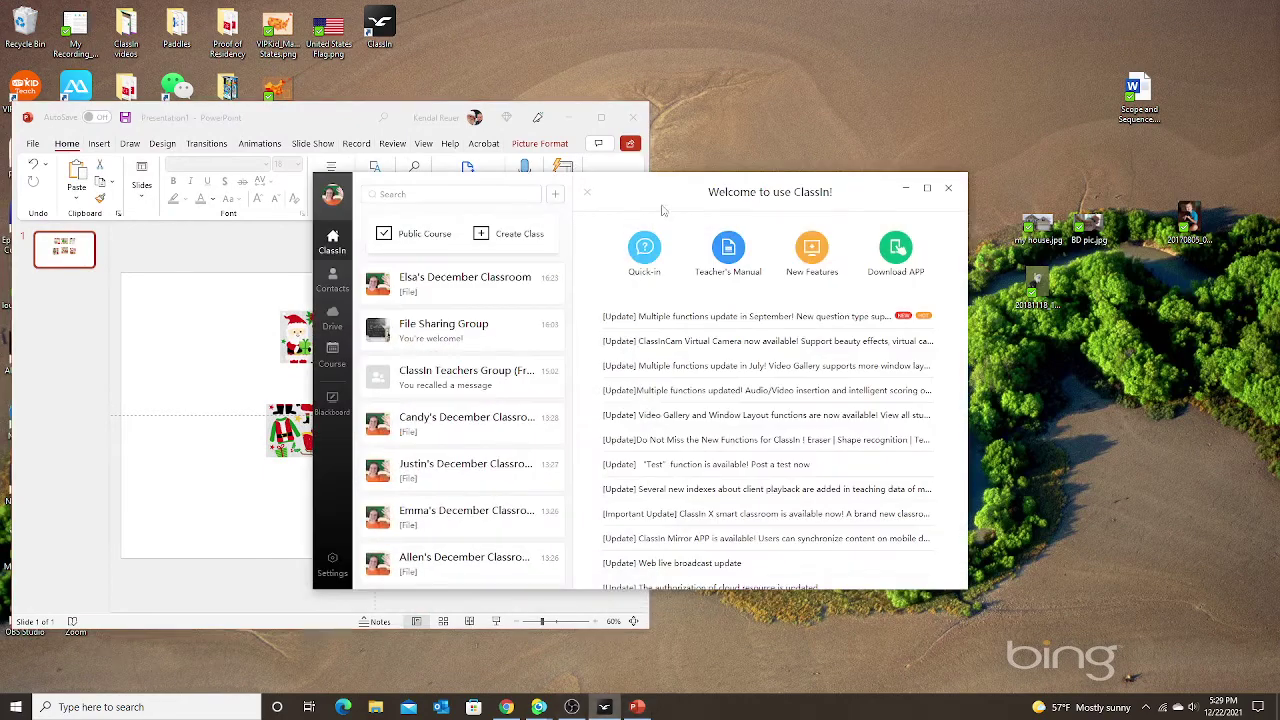
drag(671, 195, 861, 191)
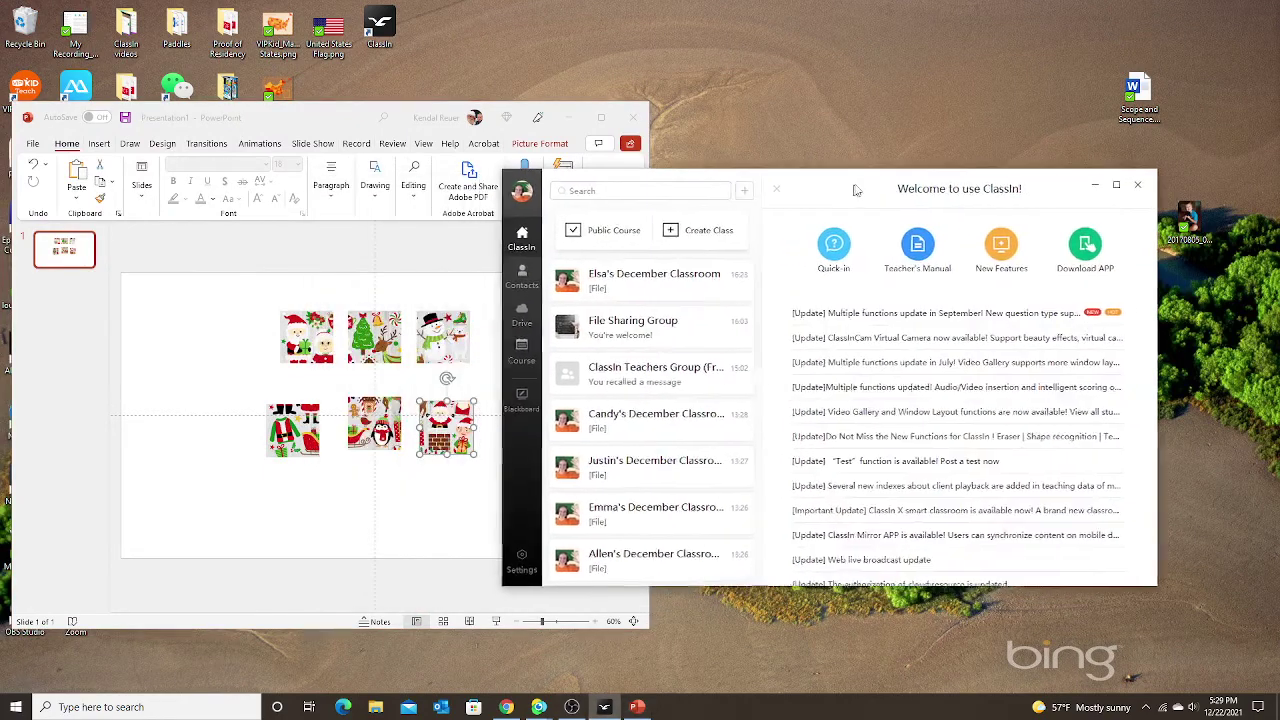
click(523, 398)
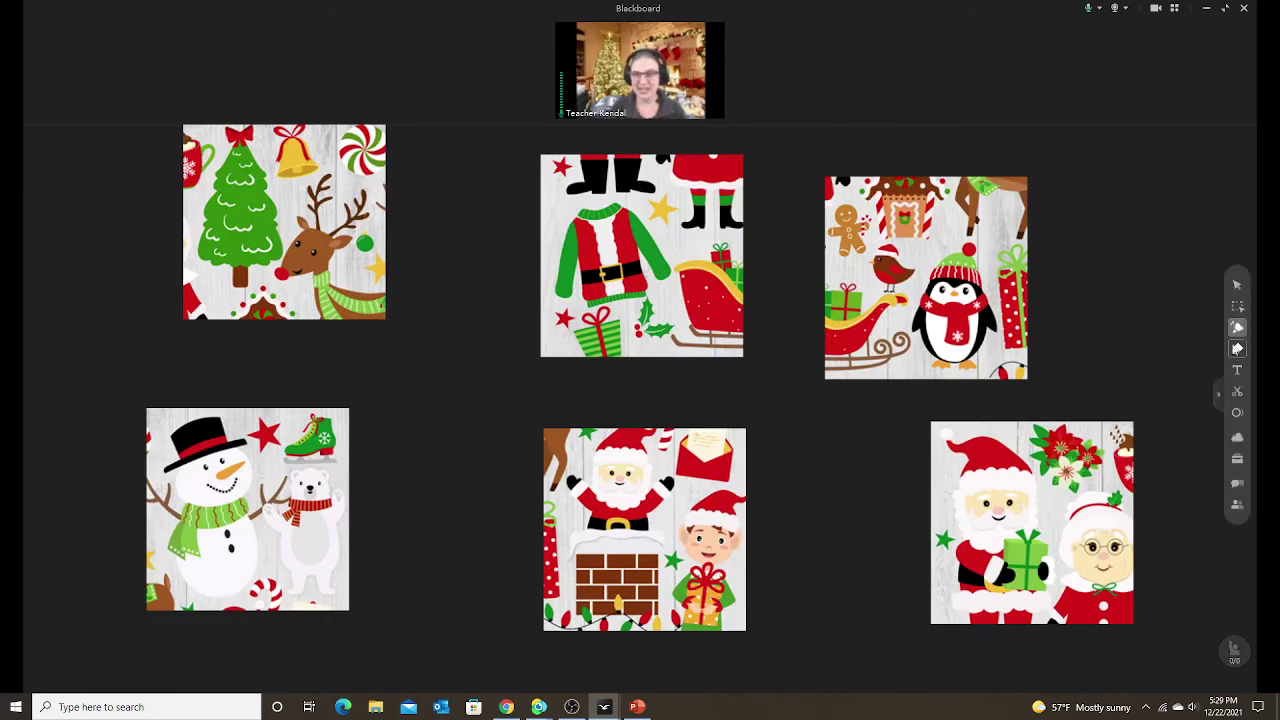
Clear all old tiles from the blackboard and place it as a smaller window beside the slide
click(1237, 348)
click(1114, 349)
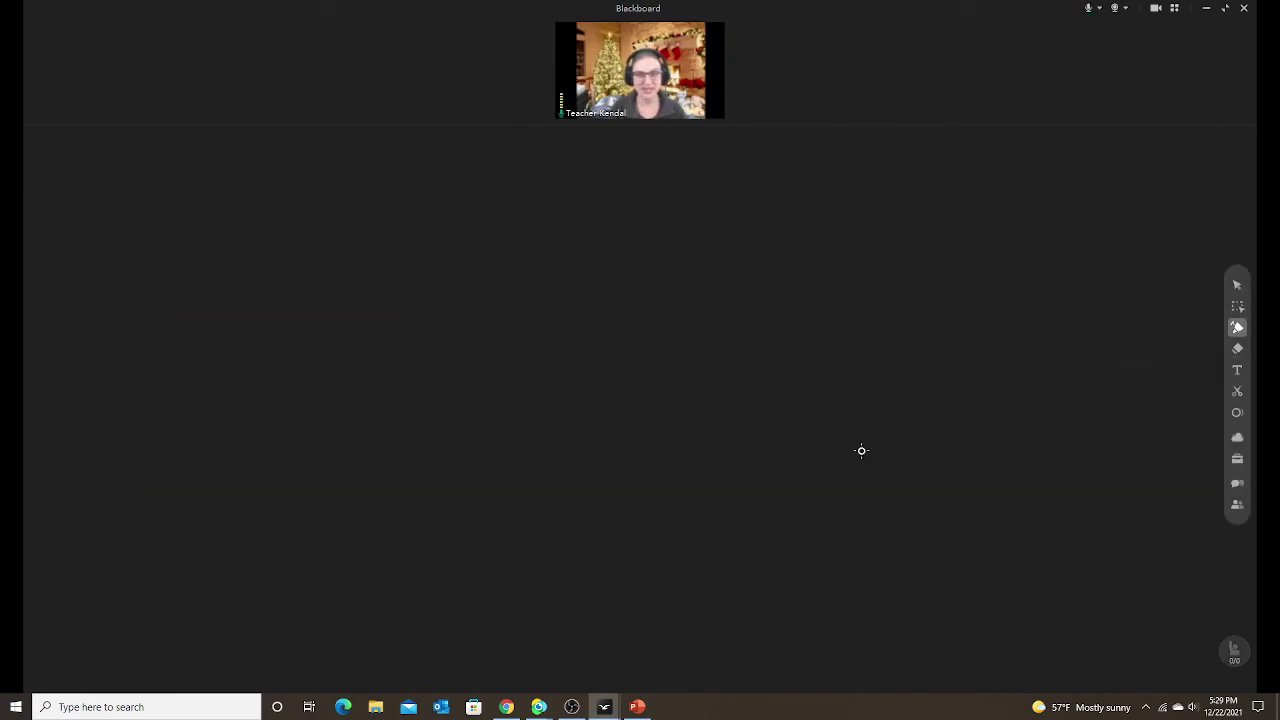
click(1225, 8)
drag(765, 120, 1160, 104)
click(318, 347)
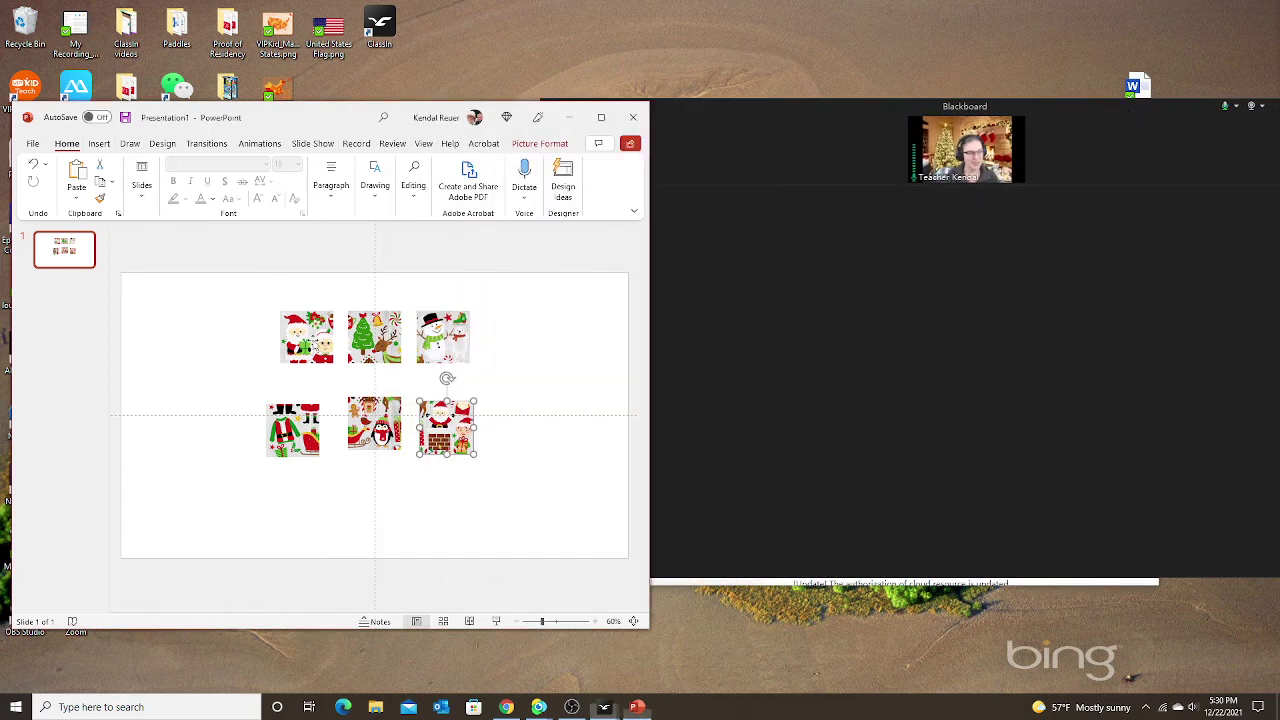
Copy the Santa and Mrs. Claus tile from the slide onto the blackboard
click(303, 337)
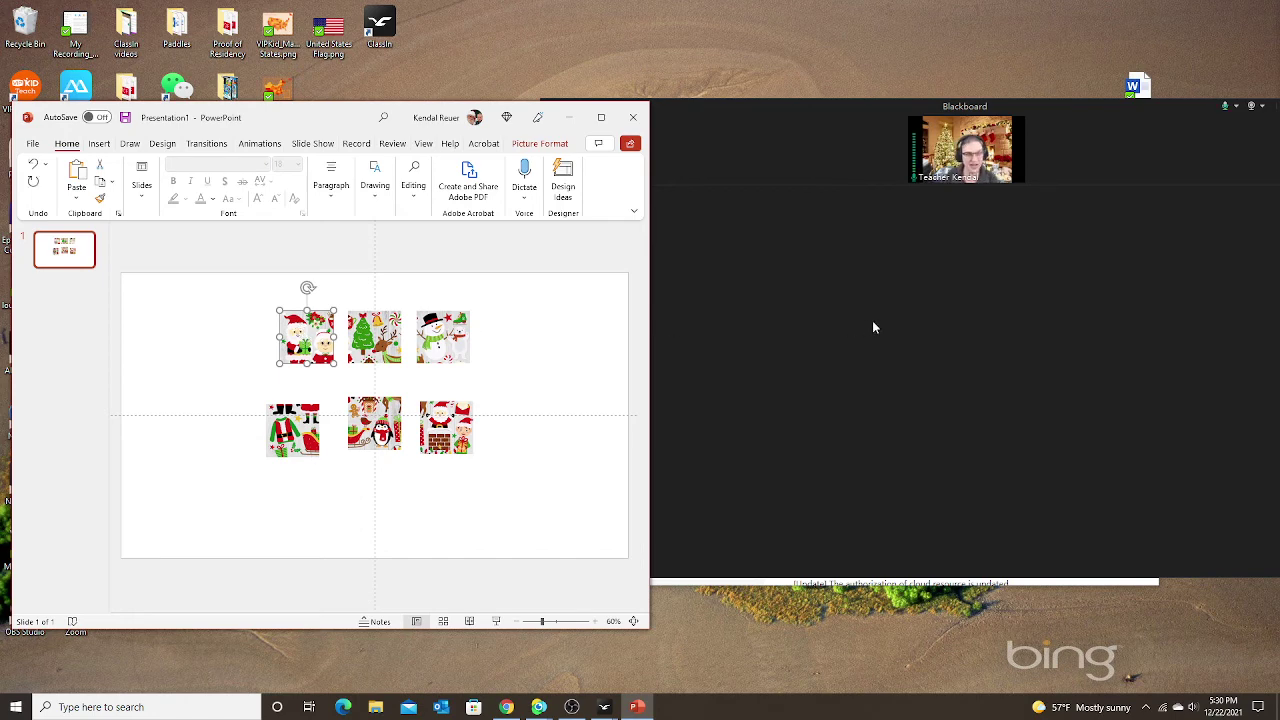
click(727, 320)
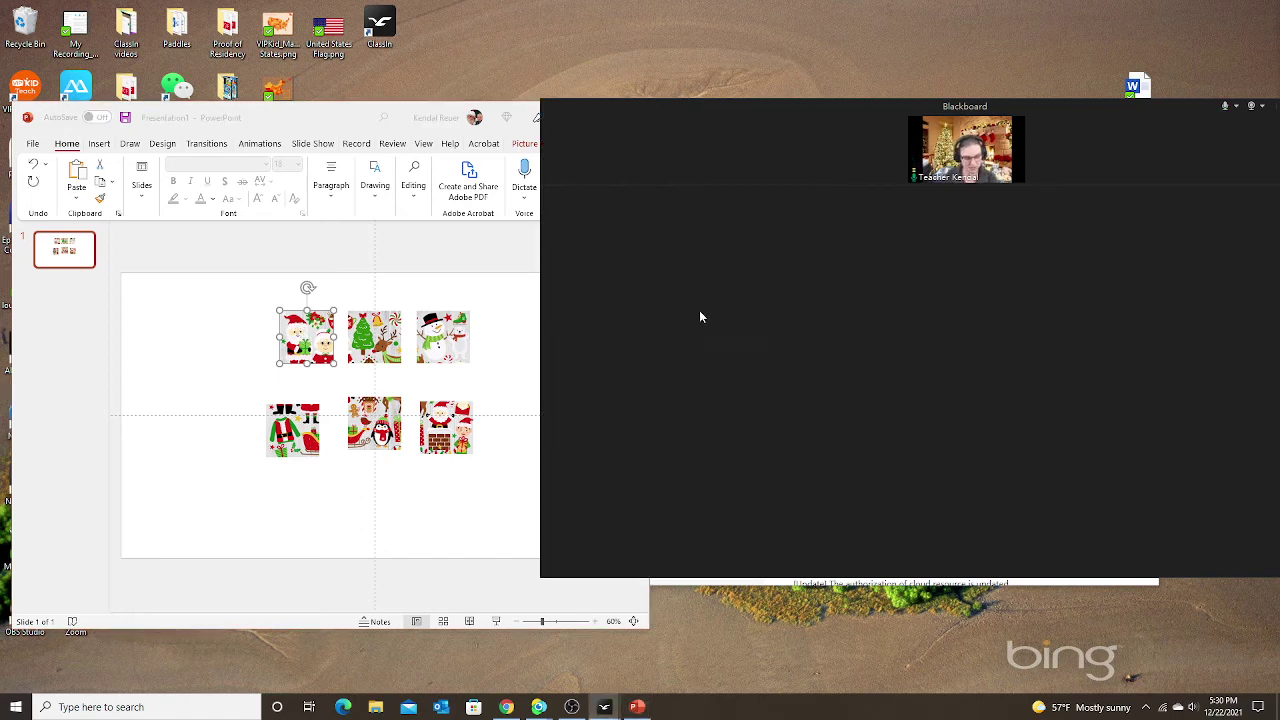
key(ctrl+v)
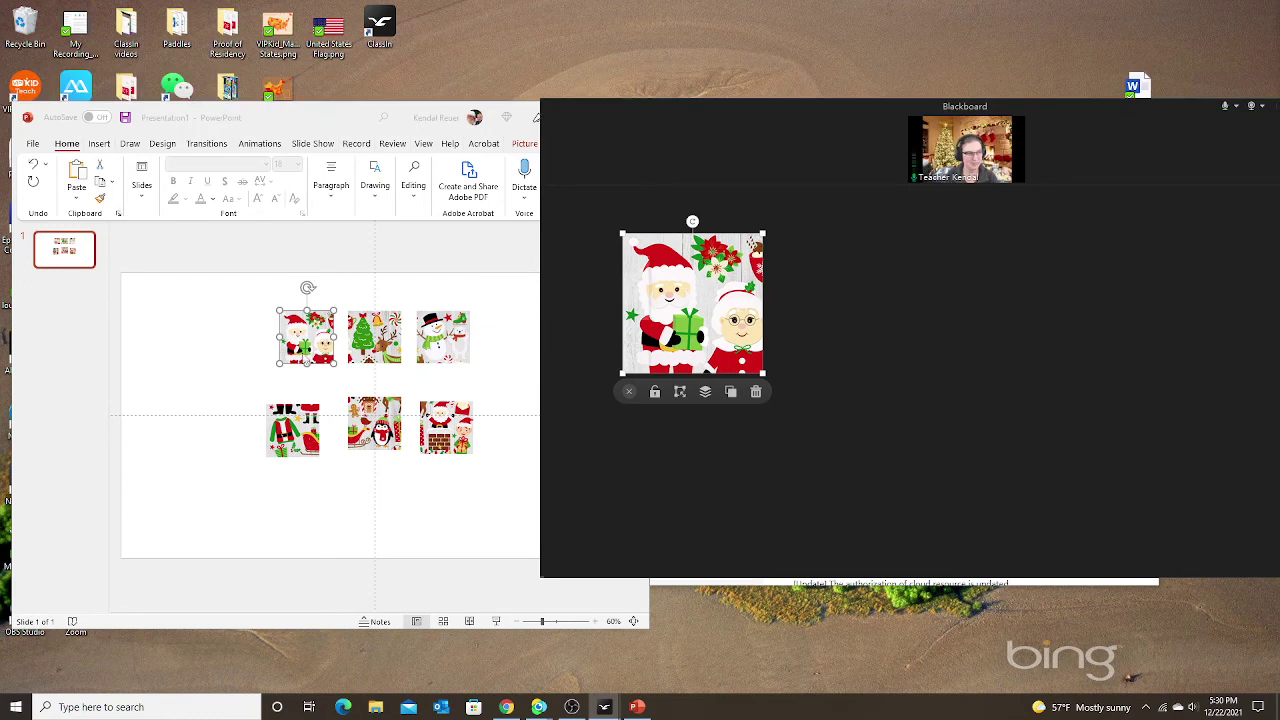
Copy the Christmas tree and reindeer tile onto the blackboard and place it beside the Santa couple tile
key(alt+Tab)
click(362, 345)
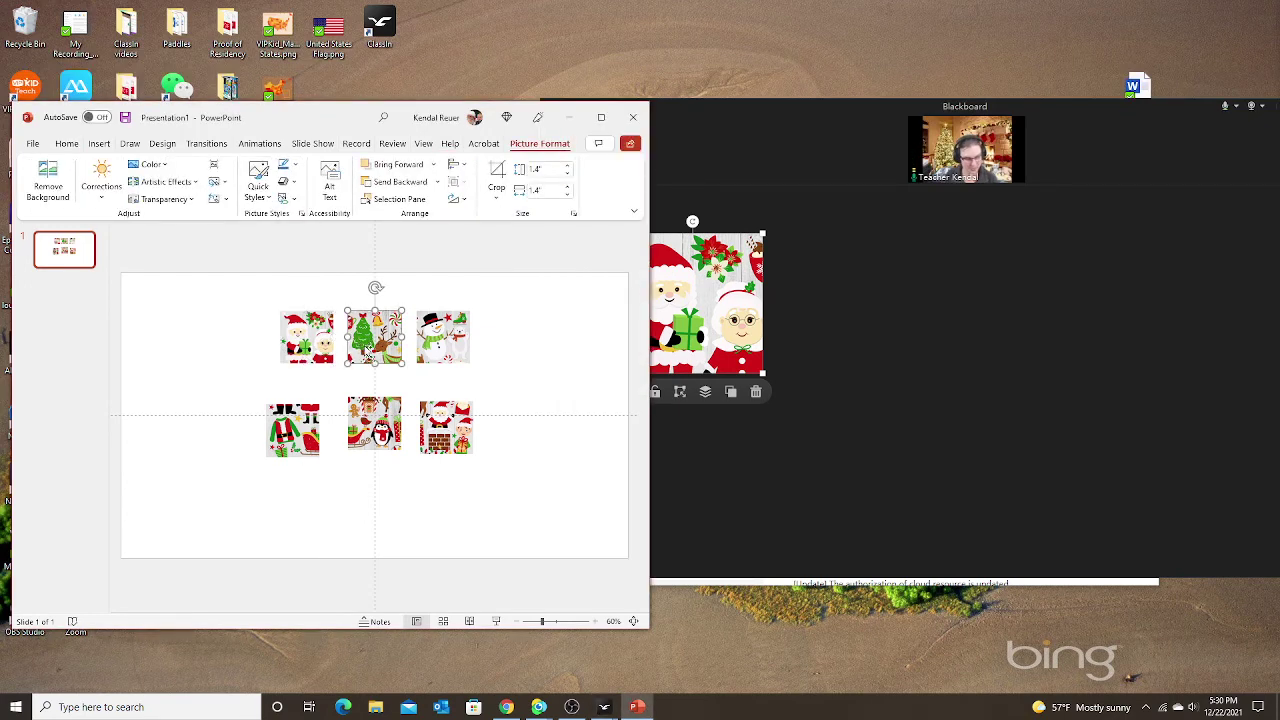
click(860, 320)
key(ctrl+v)
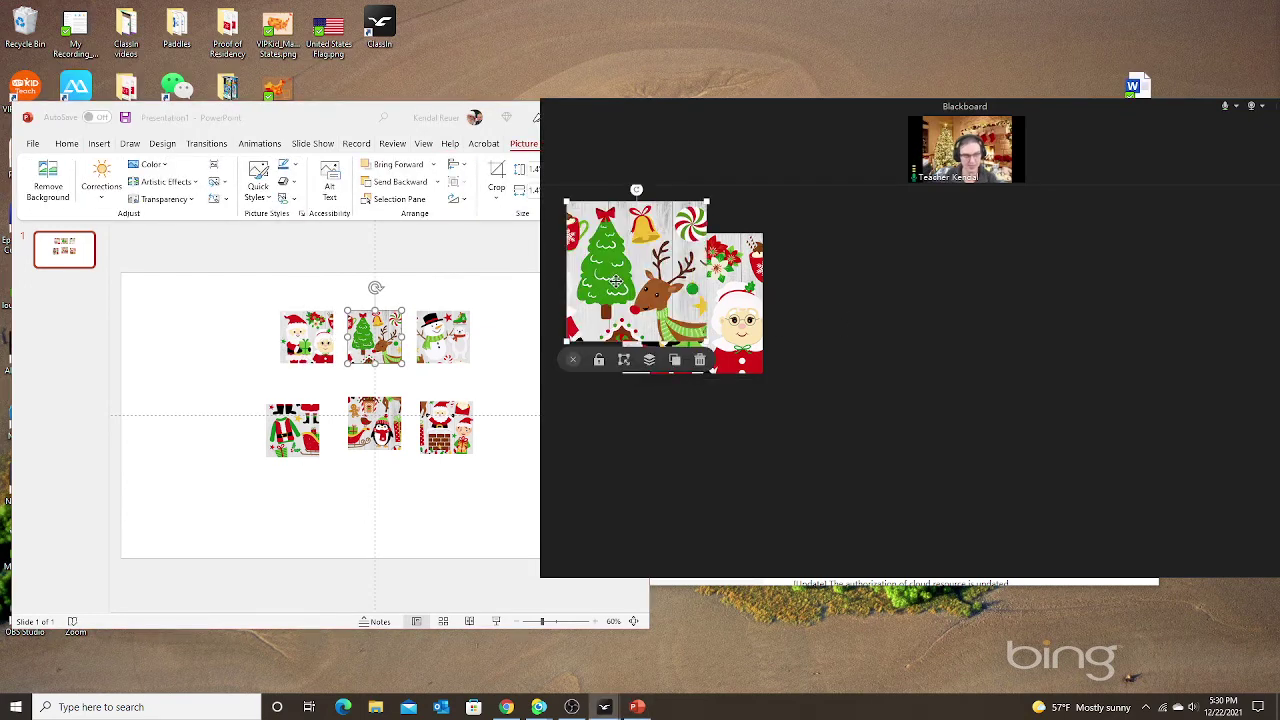
drag(633, 360, 888, 320)
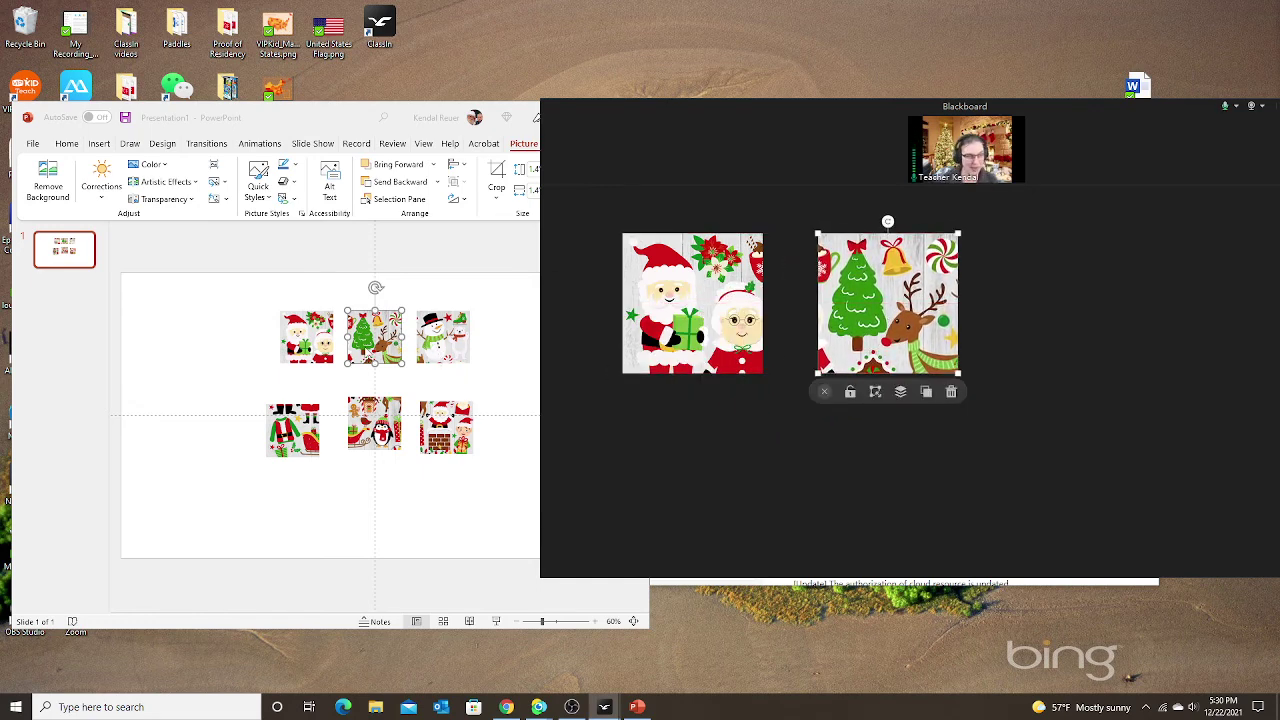
Shift the Santa couple and Christmas tree tiles over so a third tile fits in their row
mouse_move(707, 327)
mouse_down()
mouse_move(712, 336)
mouse_move(699, 328)
mouse_up()
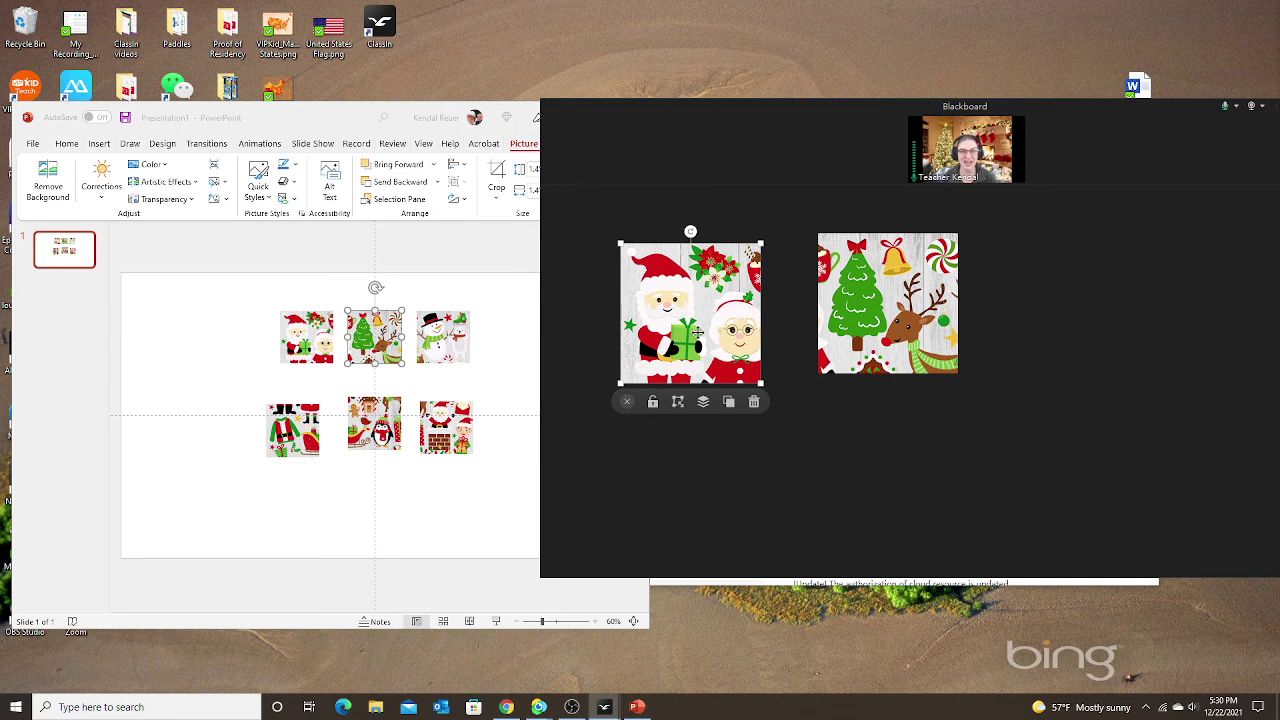
drag(707, 348, 680, 330)
click(848, 345)
drag(848, 345, 842, 320)
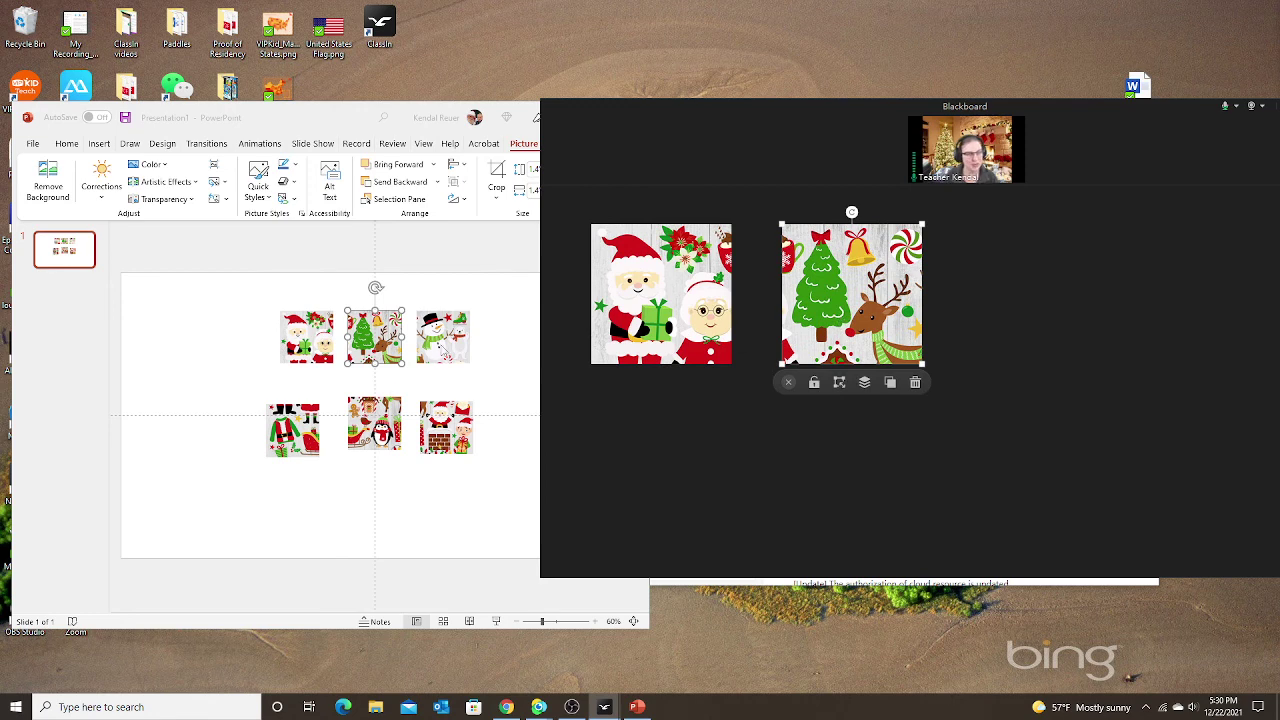
Copy the snowman tile onto the blackboard and place it at the end of the upper row
click(446, 338)
click(446, 338)
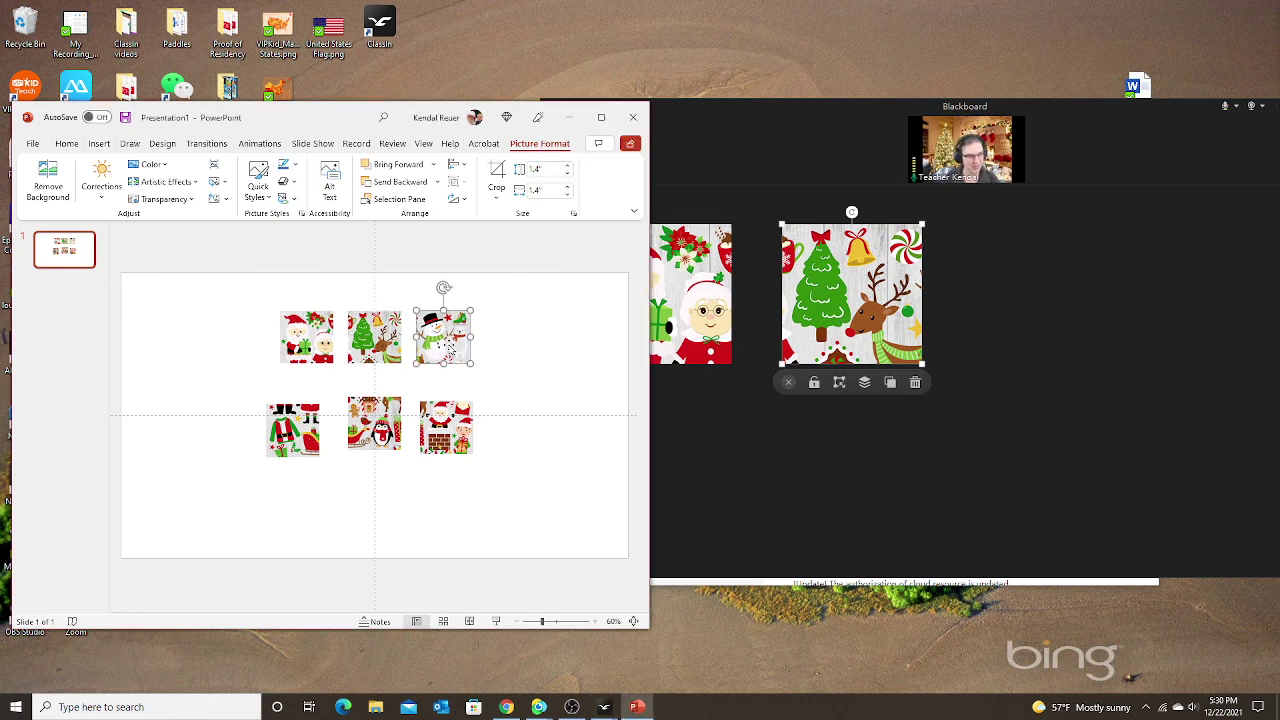
click(1066, 323)
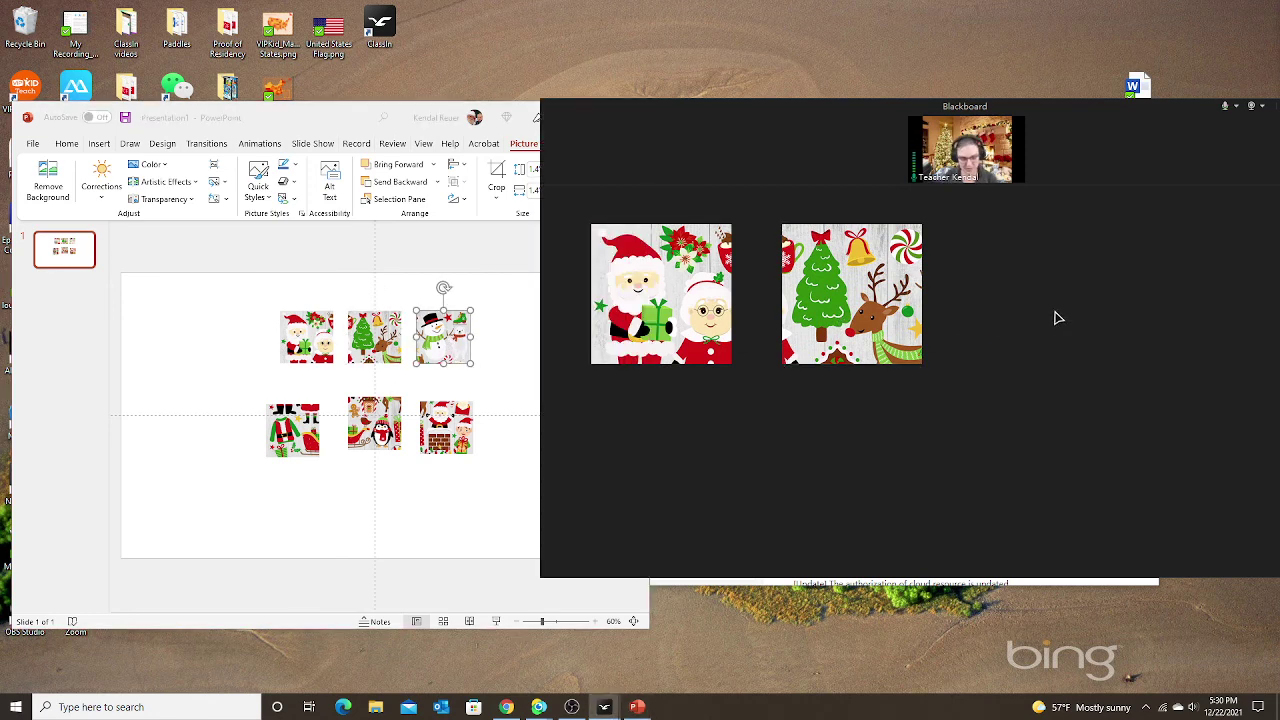
key(ctrl+v)
drag(676, 291, 1074, 294)
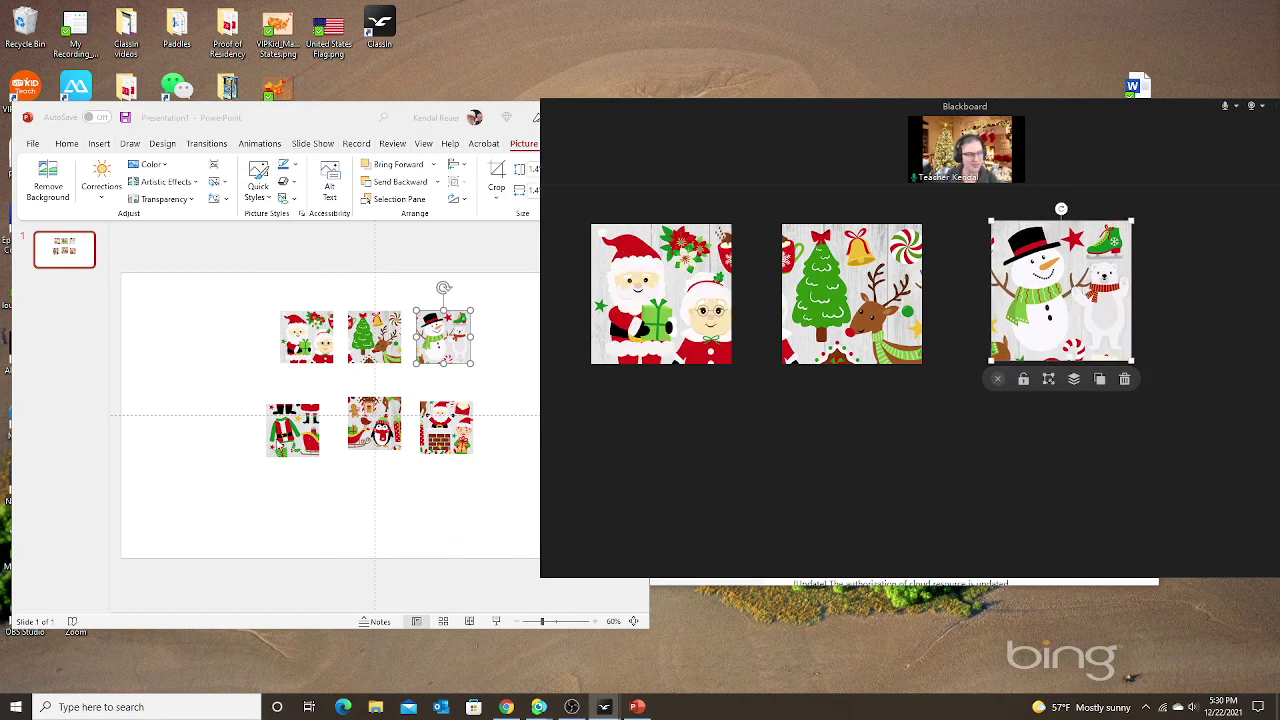
Copy the sweater and sleigh tile onto the blackboard and place it below the Santa couple tile
click(296, 449)
key(ctrl+c)
click(686, 500)
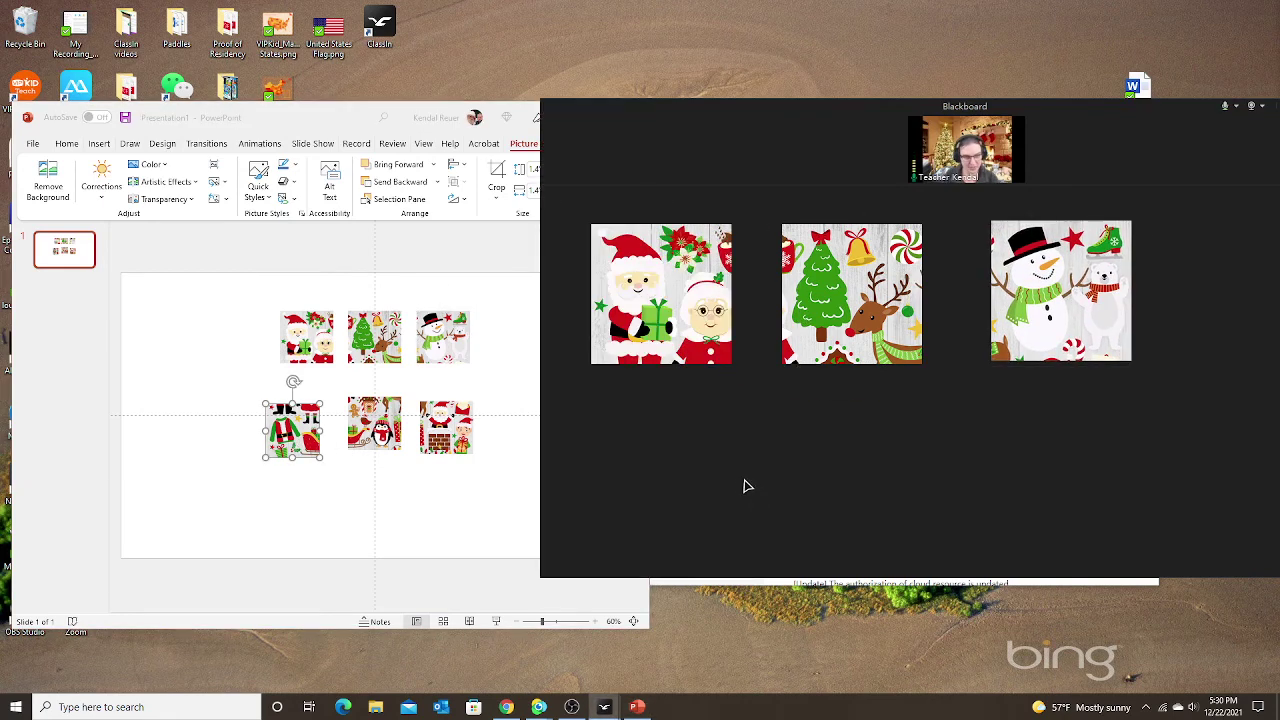
key(ctrl+v)
drag(708, 323, 704, 472)
Copy the penguin tile onto the blackboard and place it below the Christmas tree tile
click(365, 436)
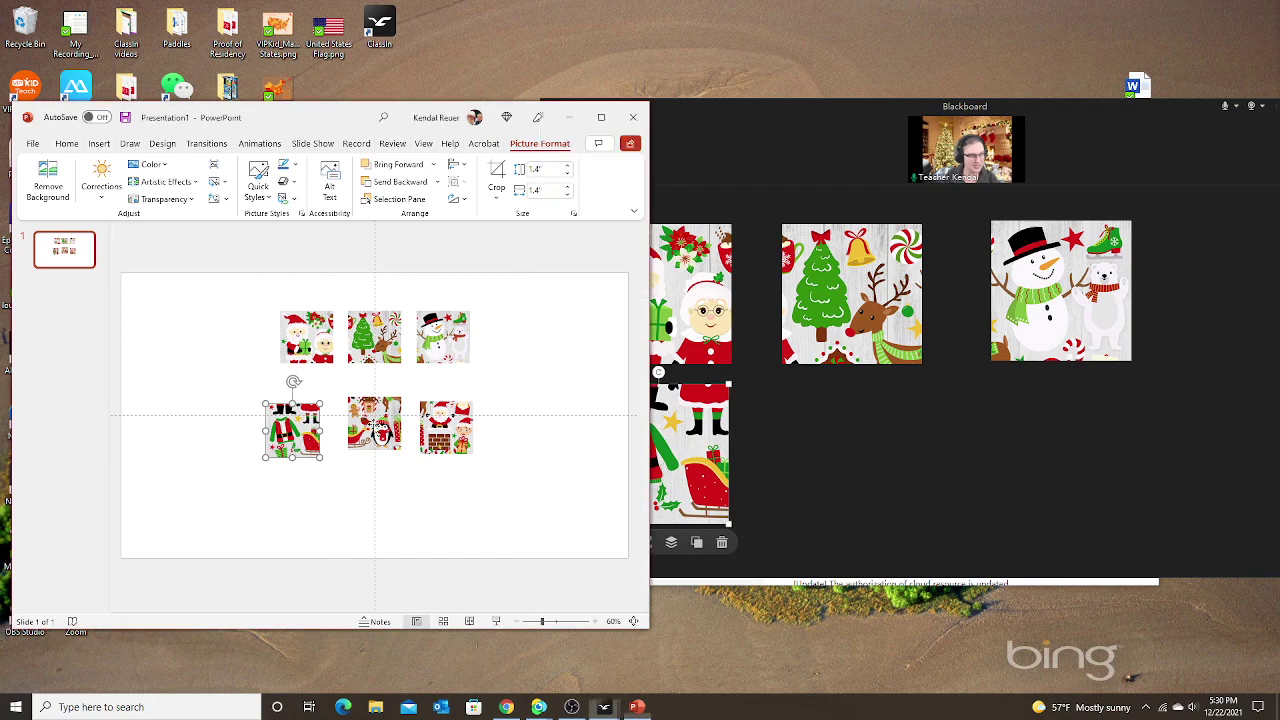
key(ctrl+c)
click(840, 466)
key(ctrl+v)
drag(676, 340, 844, 465)
Copy the chimney and elf tile onto the blackboard below the snowman tile, and move the blackboard window fully into view
click(446, 428)
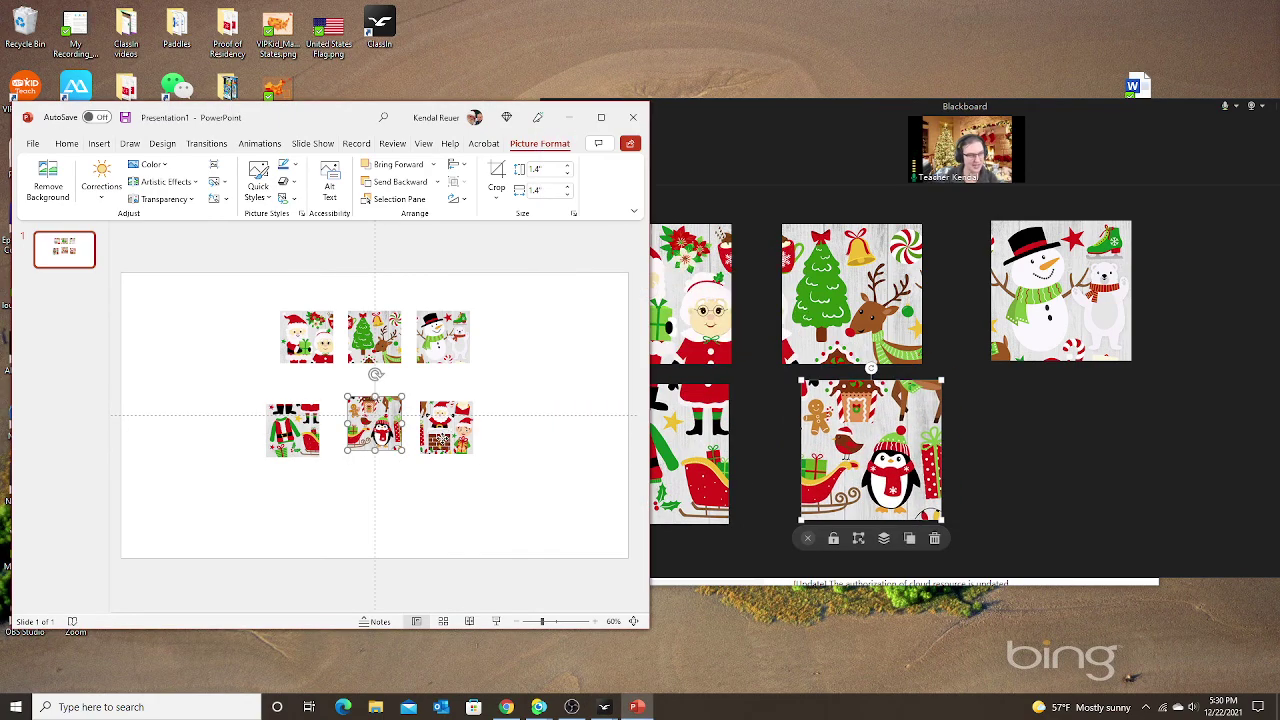
key(ctrl+c)
click(993, 497)
key(ctrl+v)
drag(742, 316, 1084, 445)
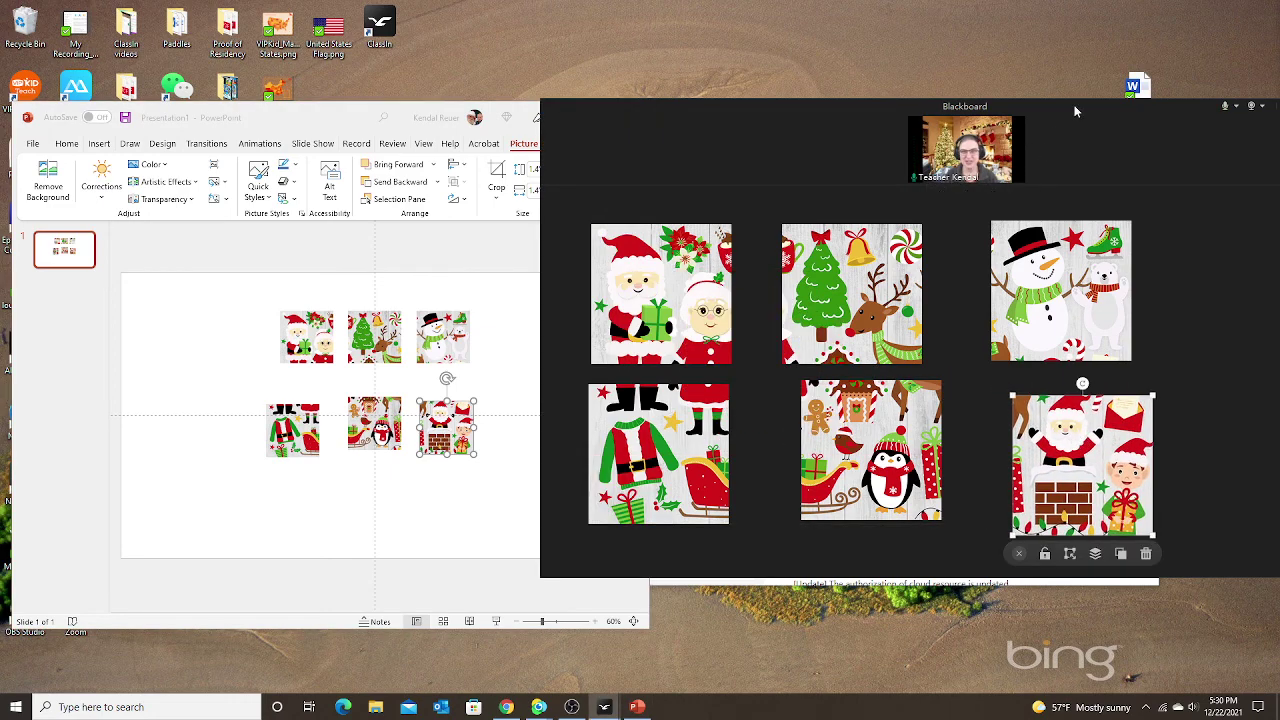
drag(1075, 111, 872, 85)
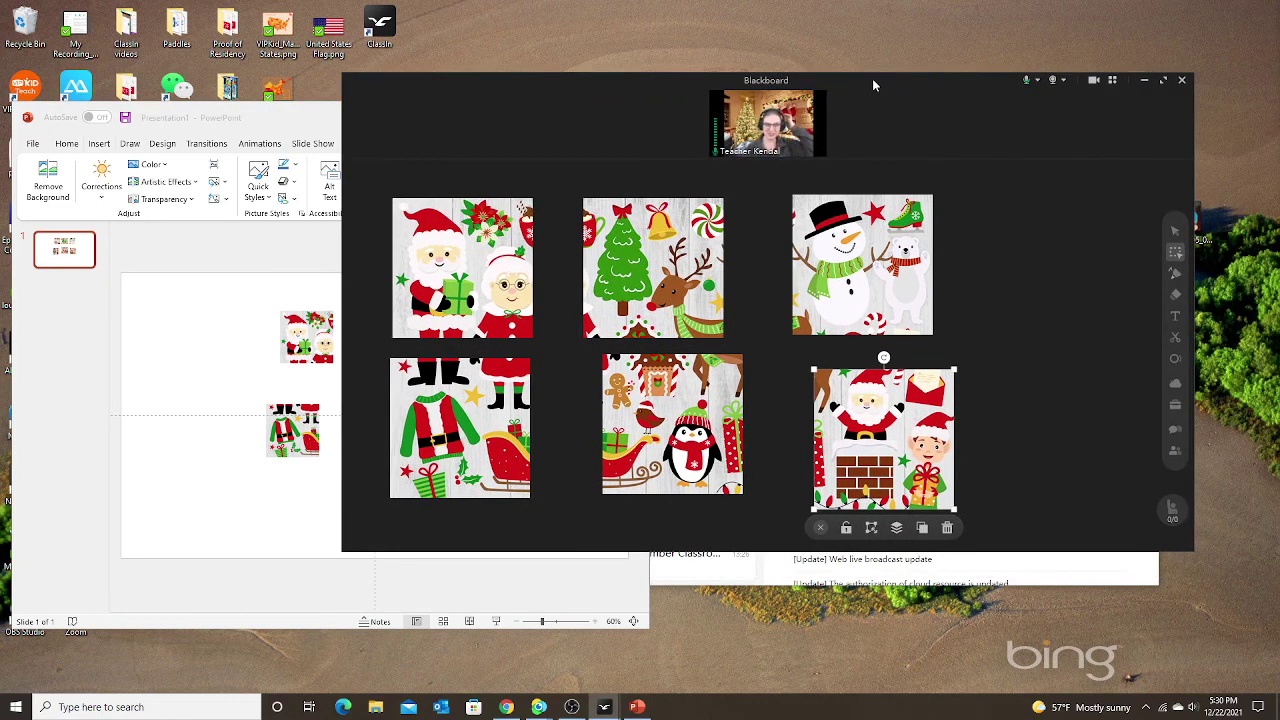
Assemble the six tiles edge to edge on the blackboard to form the complete Christmas picture
mouse_move(886, 282)
mouse_down()
mouse_move(834, 350)
mouse_move(871, 287)
mouse_move(894, 292)
mouse_up()
drag(681, 271, 758, 280)
drag(468, 277, 590, 283)
drag(667, 428, 716, 422)
drag(850, 460, 833, 435)
drag(752, 425, 762, 422)
drag(492, 433, 622, 420)
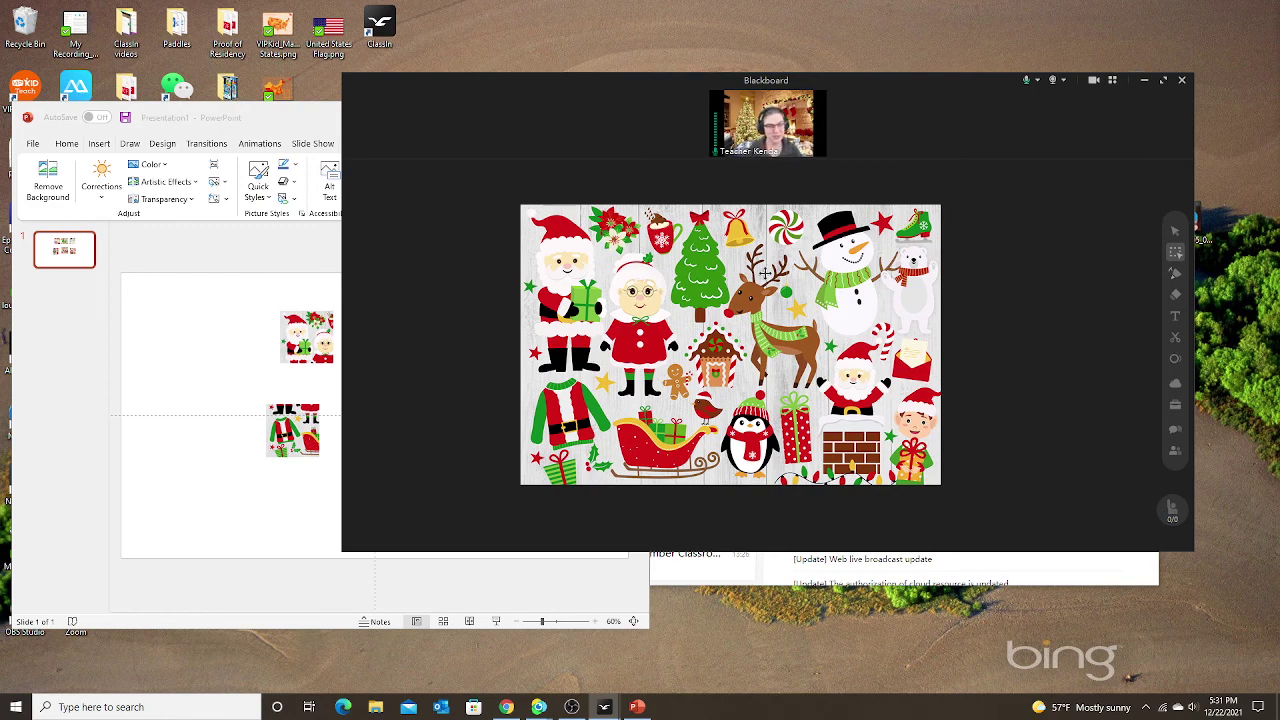
Scatter the six tiles across the blackboard in mixed-up order with gaps between them
drag(731, 267, 479, 439)
drag(596, 287, 1044, 476)
drag(885, 417, 532, 242)
click(590, 420)
drag(590, 420, 726, 262)
drag(877, 264, 718, 453)
drag(730, 370, 984, 216)
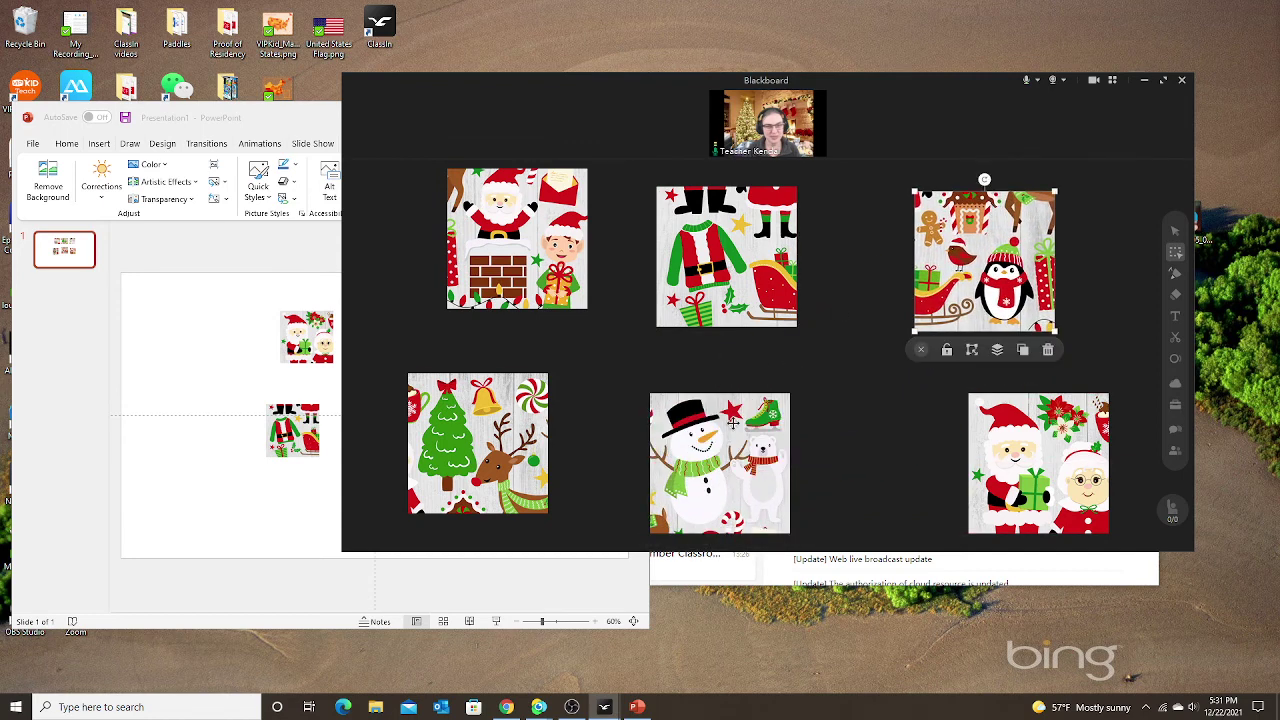
Adjust the snowman, sweater, Christmas tree and chimney tiles so the shuffled pieces sit in two evenly spaced rows
drag(732, 432, 770, 385)
drag(748, 298, 786, 282)
drag(768, 408, 768, 442)
drag(510, 438, 545, 445)
drag(786, 267, 785, 276)
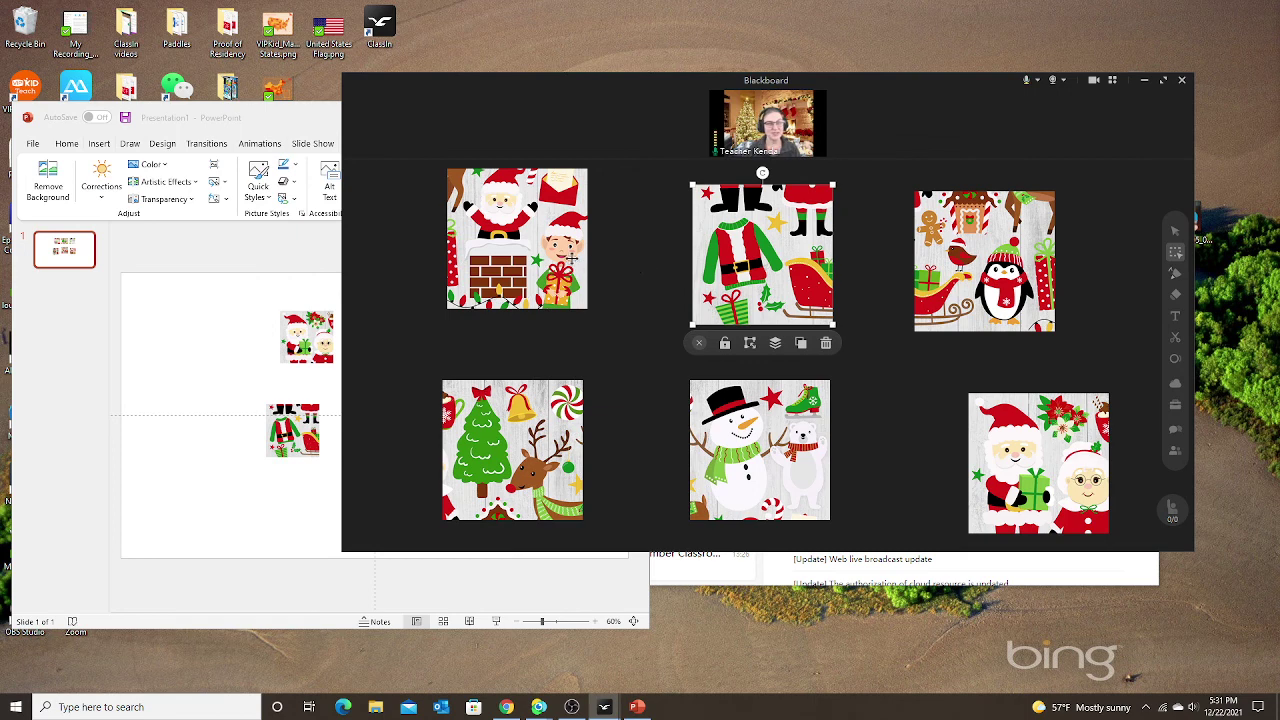
drag(578, 259, 566, 274)
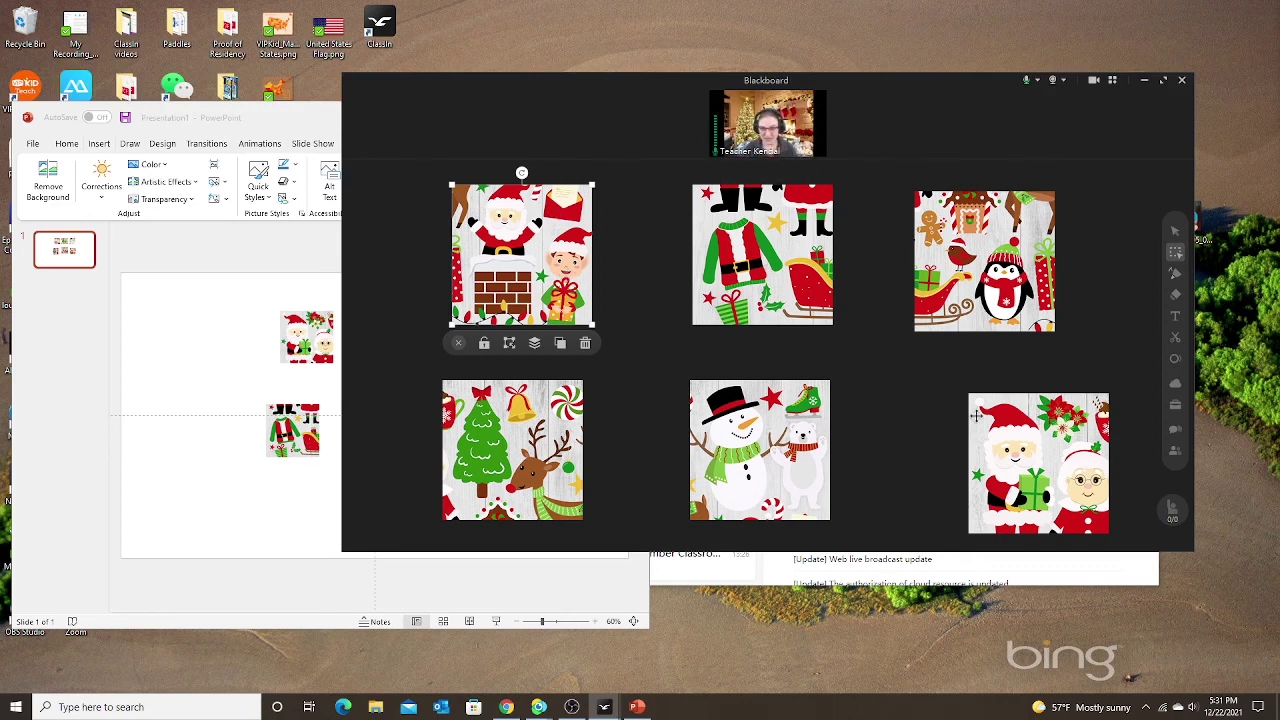
Save the board to My Drive as an .edb file named Christmas Puzzle, and take a look in the cloud drive
click(1176, 406)
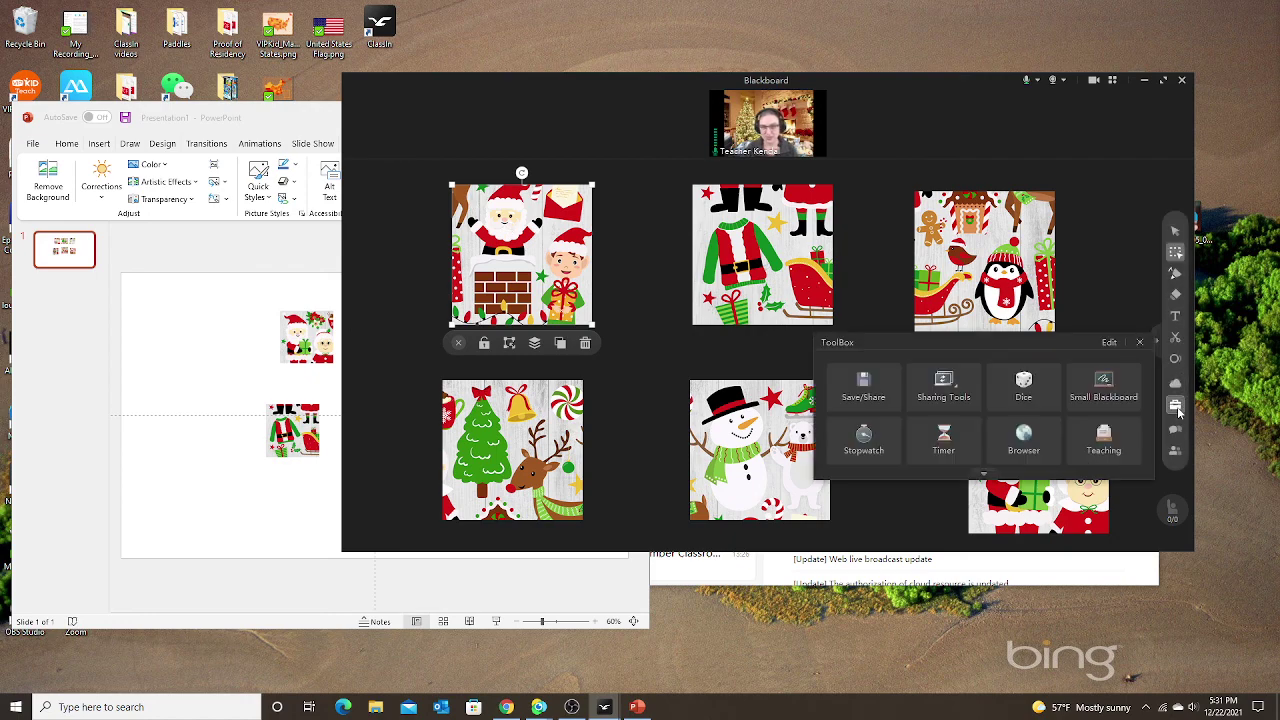
click(878, 399)
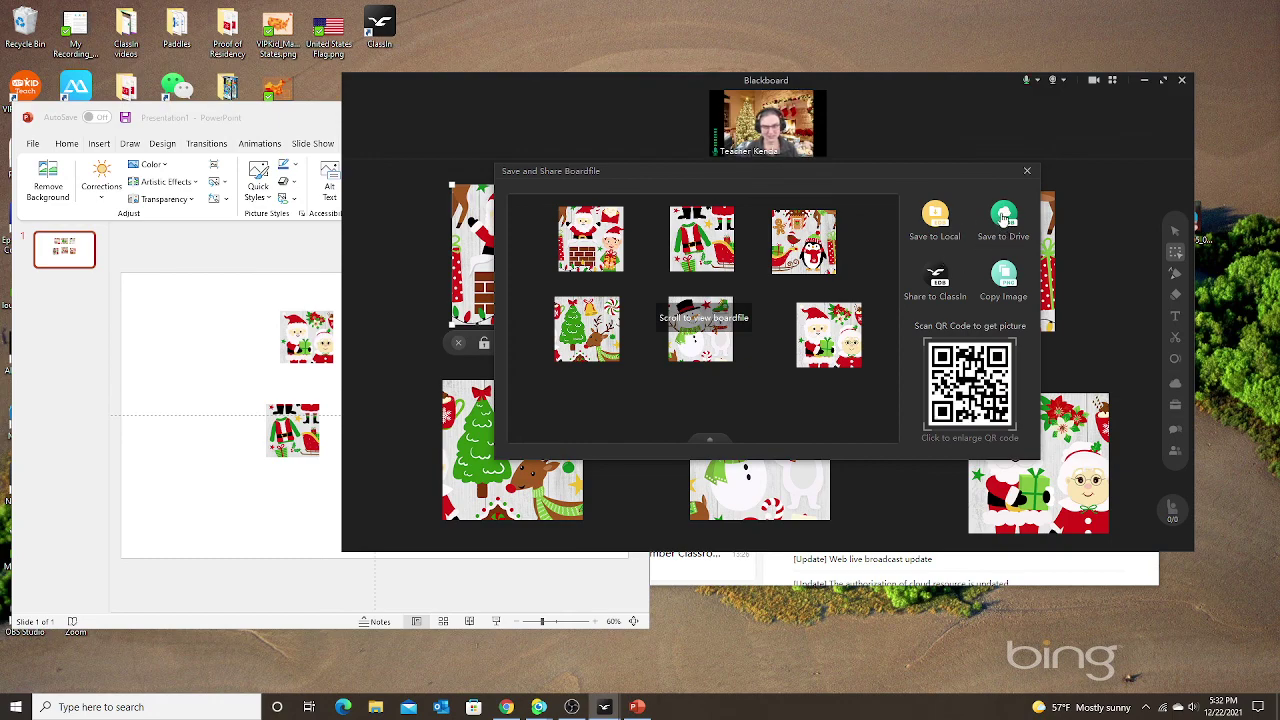
click(1003, 216)
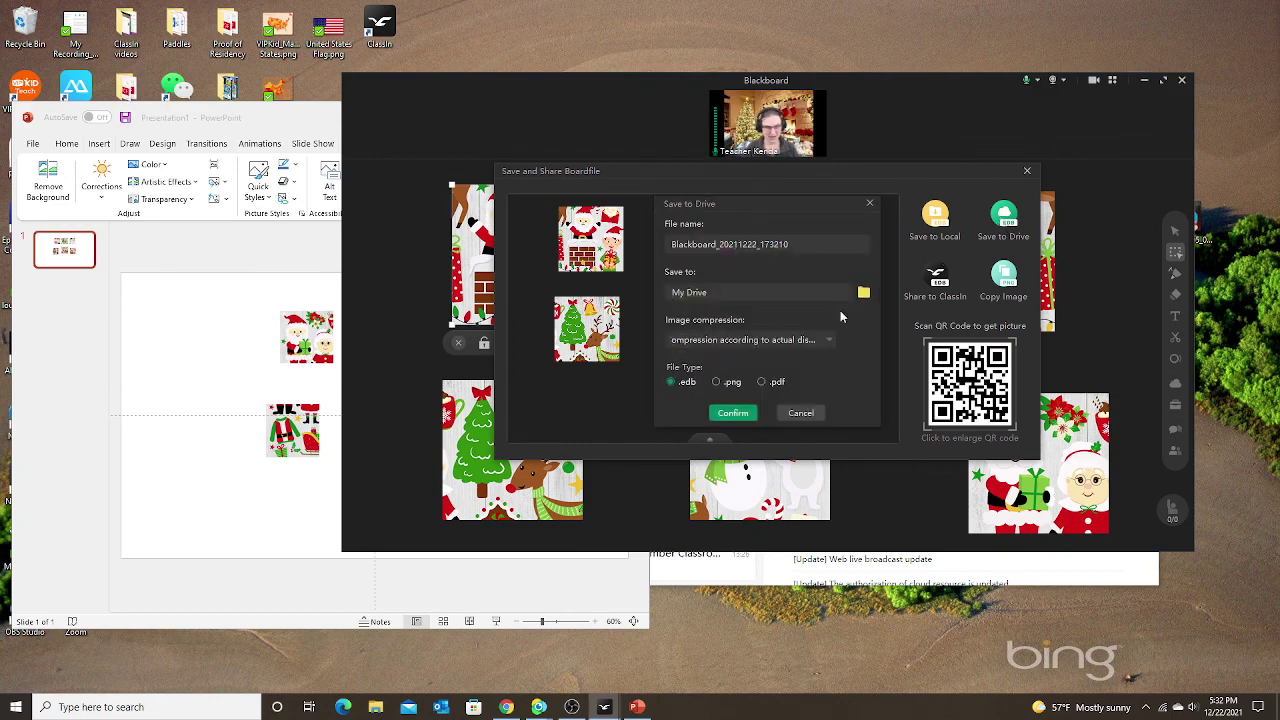
drag(795, 244, 678, 244)
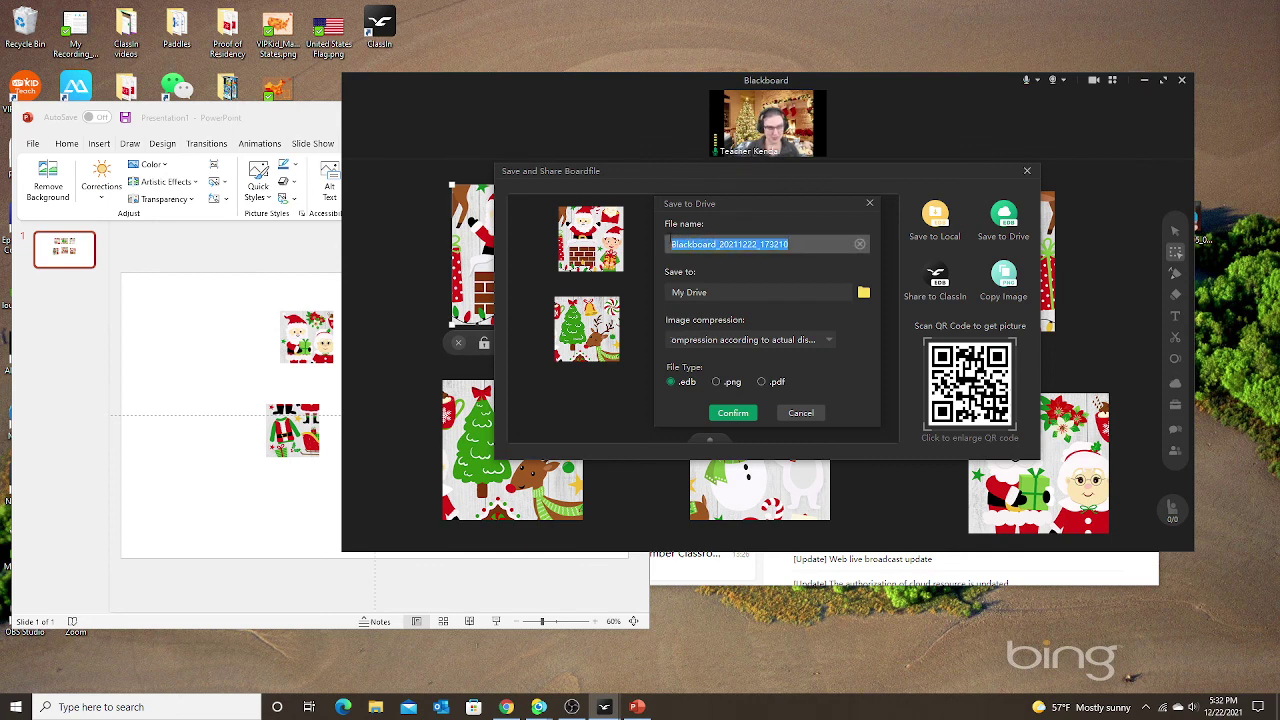
text(Christmas Puzzle)
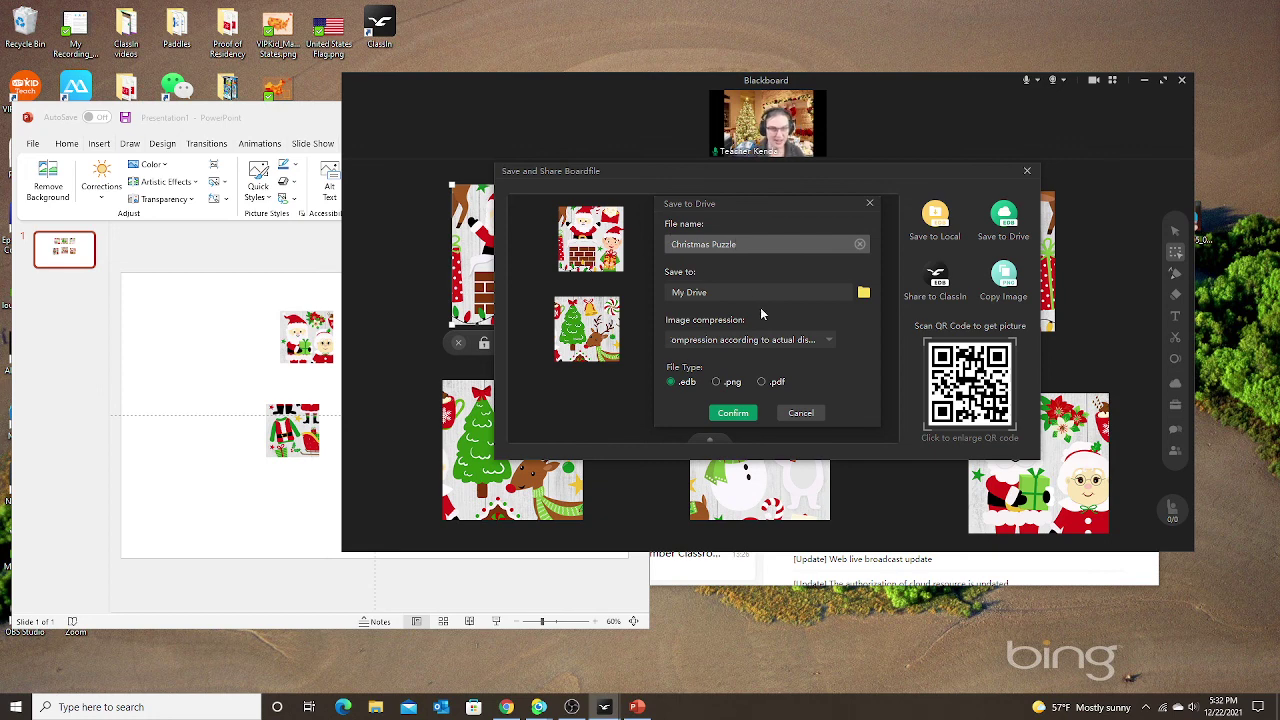
click(863, 292)
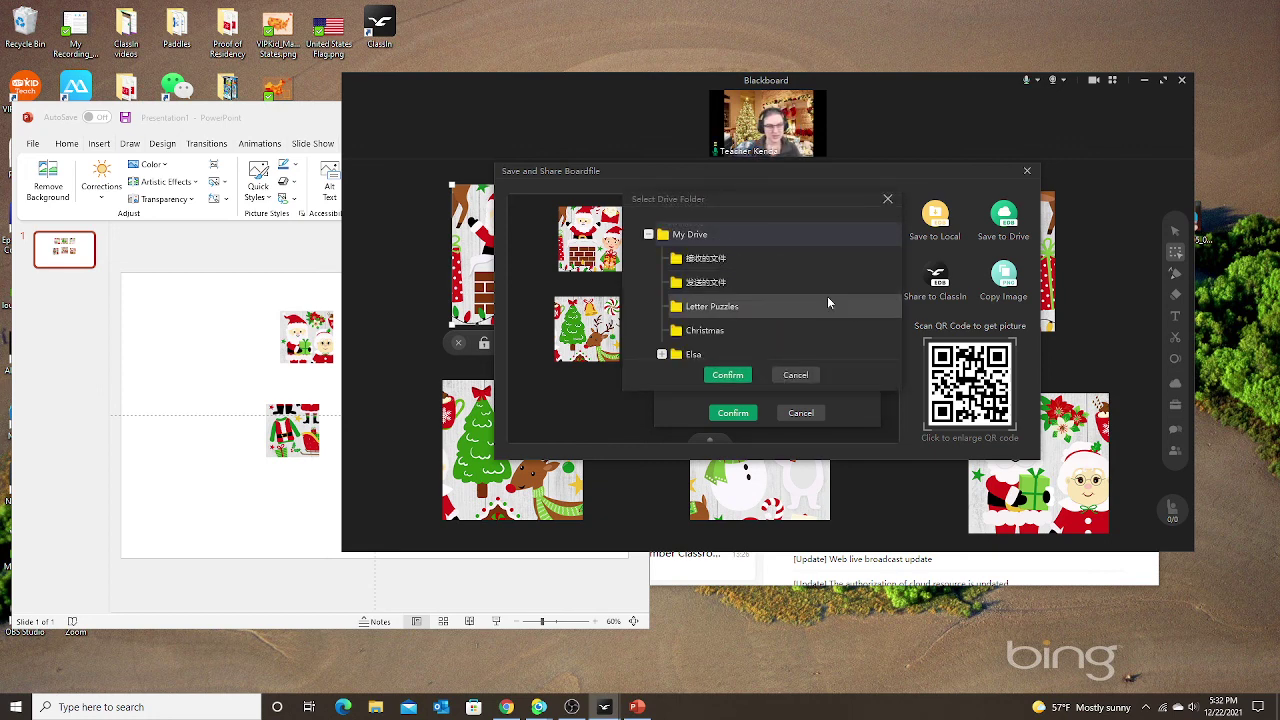
click(889, 201)
click(735, 410)
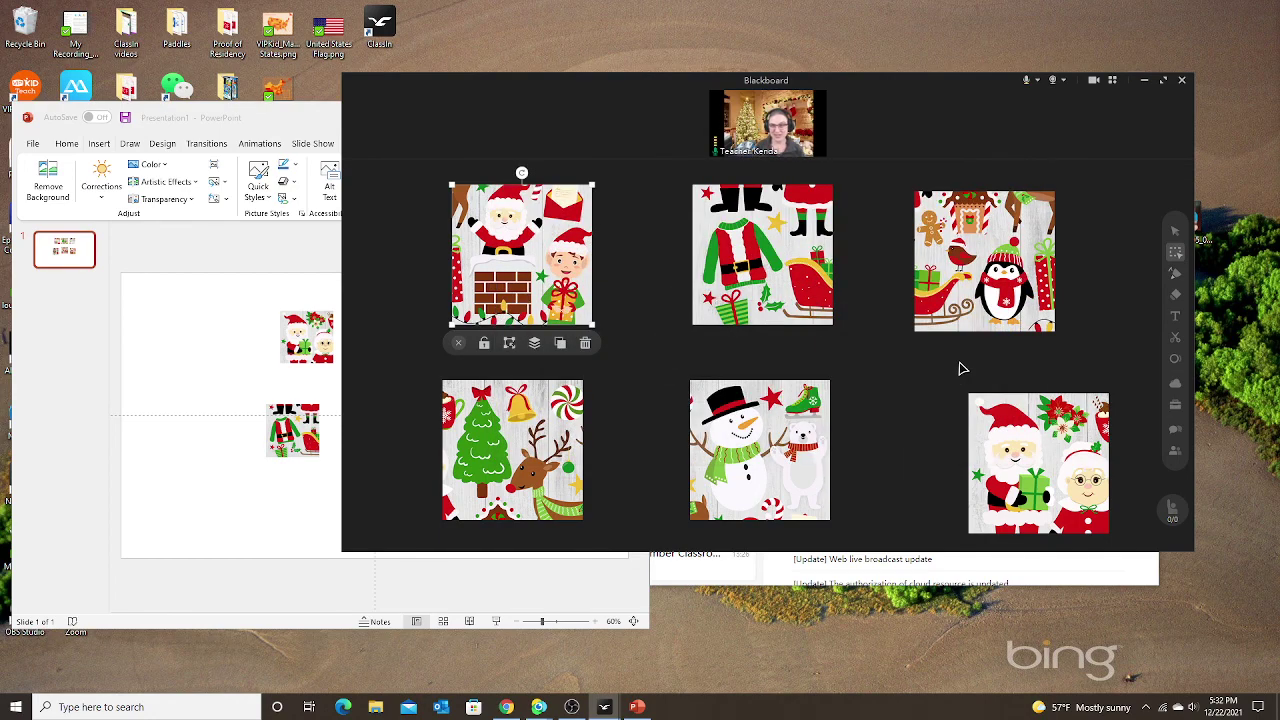
click(1175, 383)
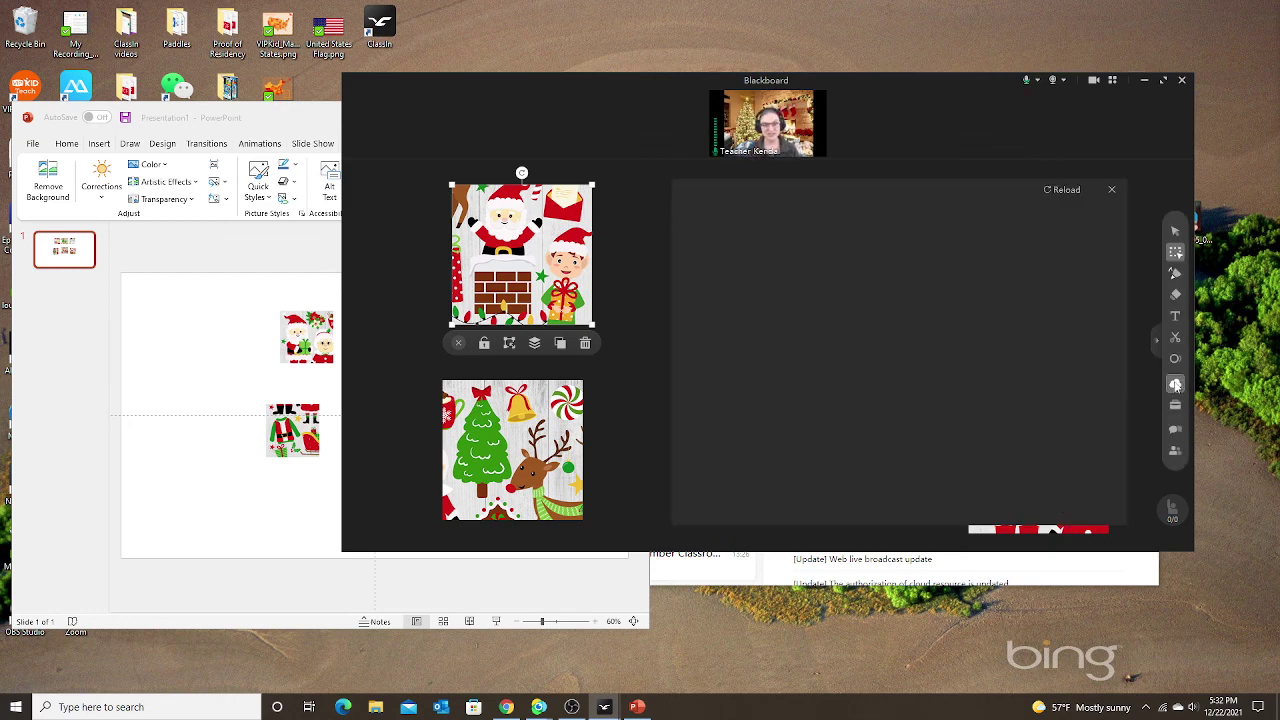
click(1112, 190)
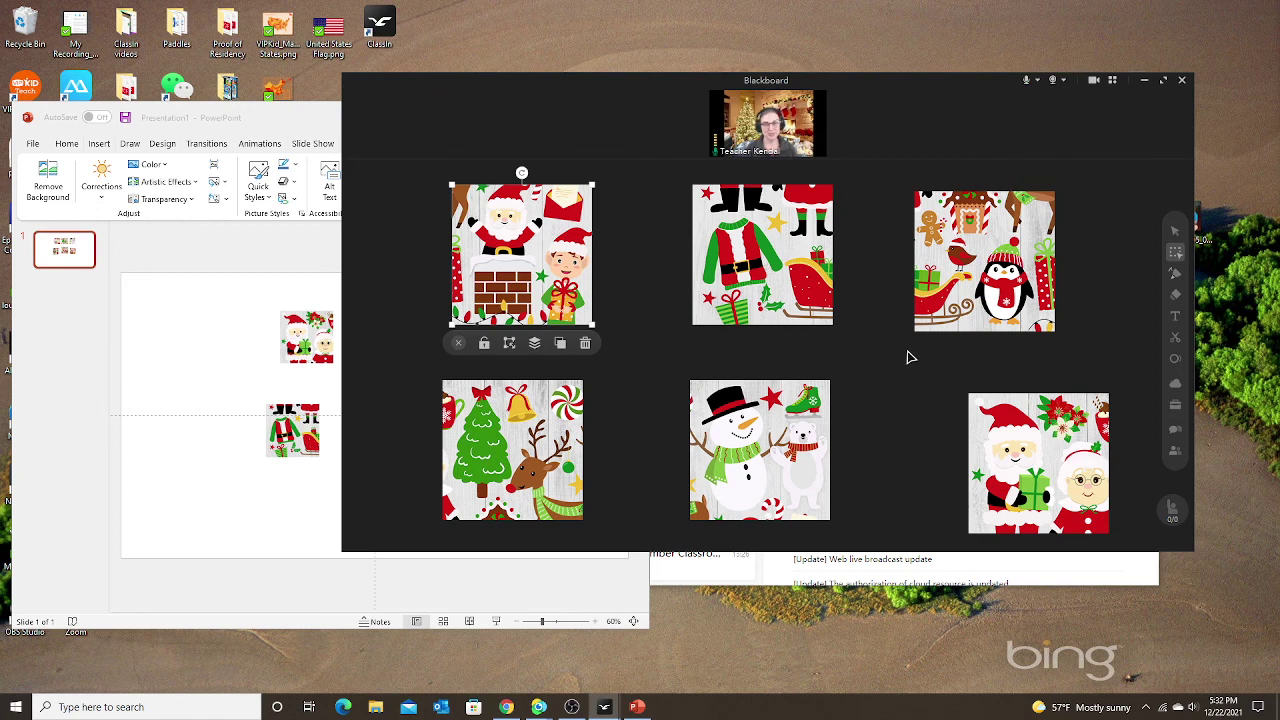
Shift the gingerbread and penguin tile slightly left and scribble over the penguin with the white pen
mouse_move(985, 260)
mouse_down()
mouse_move(927, 276)
mouse_move(965, 262)
mouse_move(955, 282)
mouse_move(935, 236)
mouse_up()
click(1175, 273)
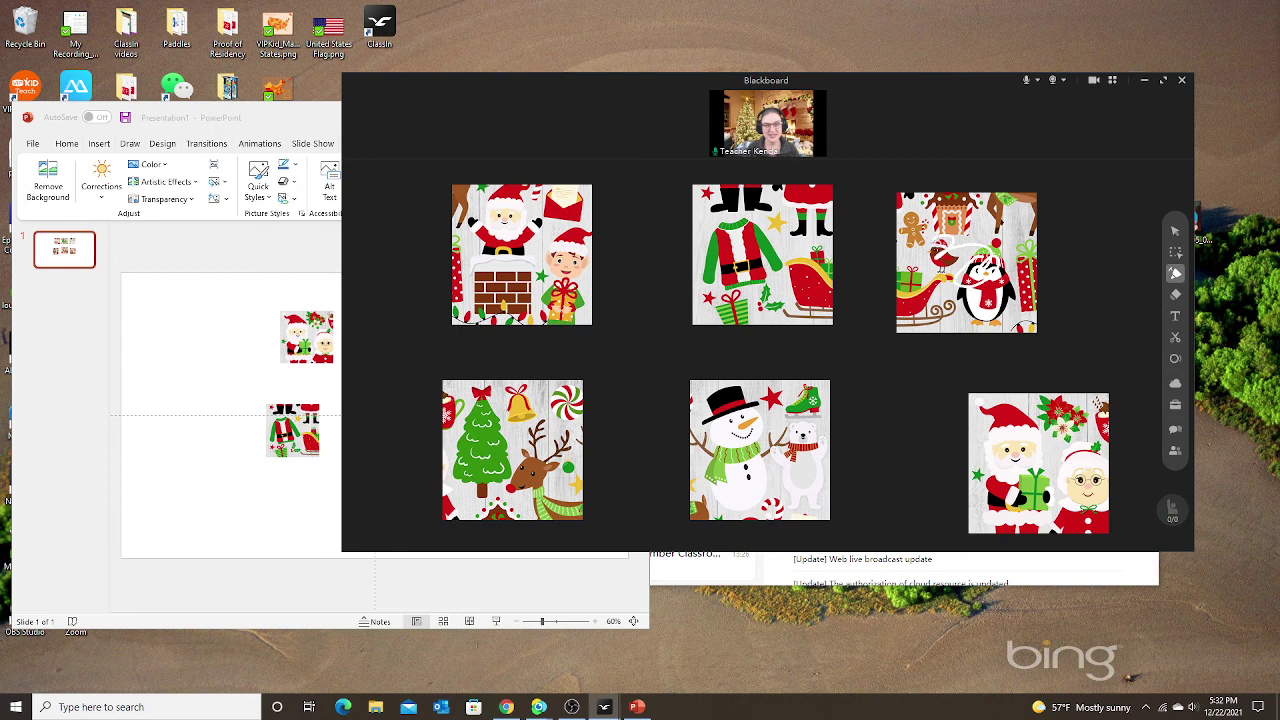
Nudge the sweater tile slightly right and select the white scribble on the penguin tile
click(1176, 252)
mouse_move(760, 250)
mouse_down()
mouse_move(791, 250)
mouse_move(763, 247)
mouse_up()
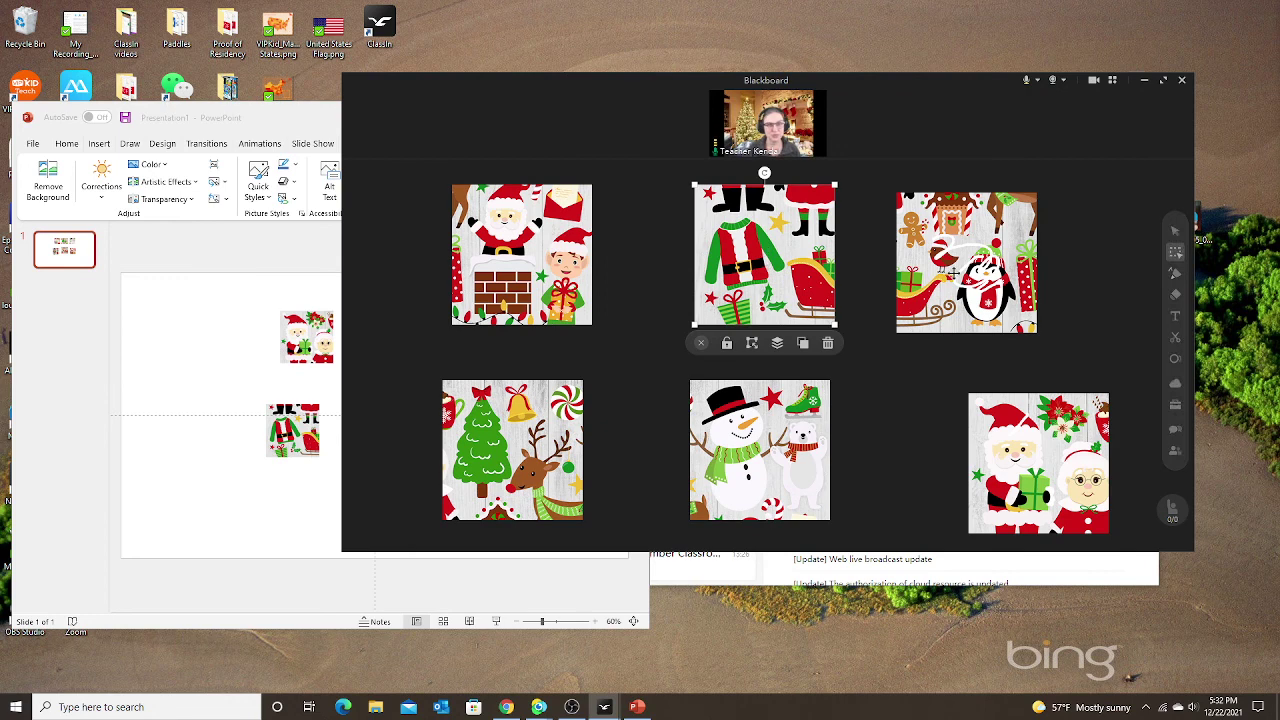
click(916, 262)
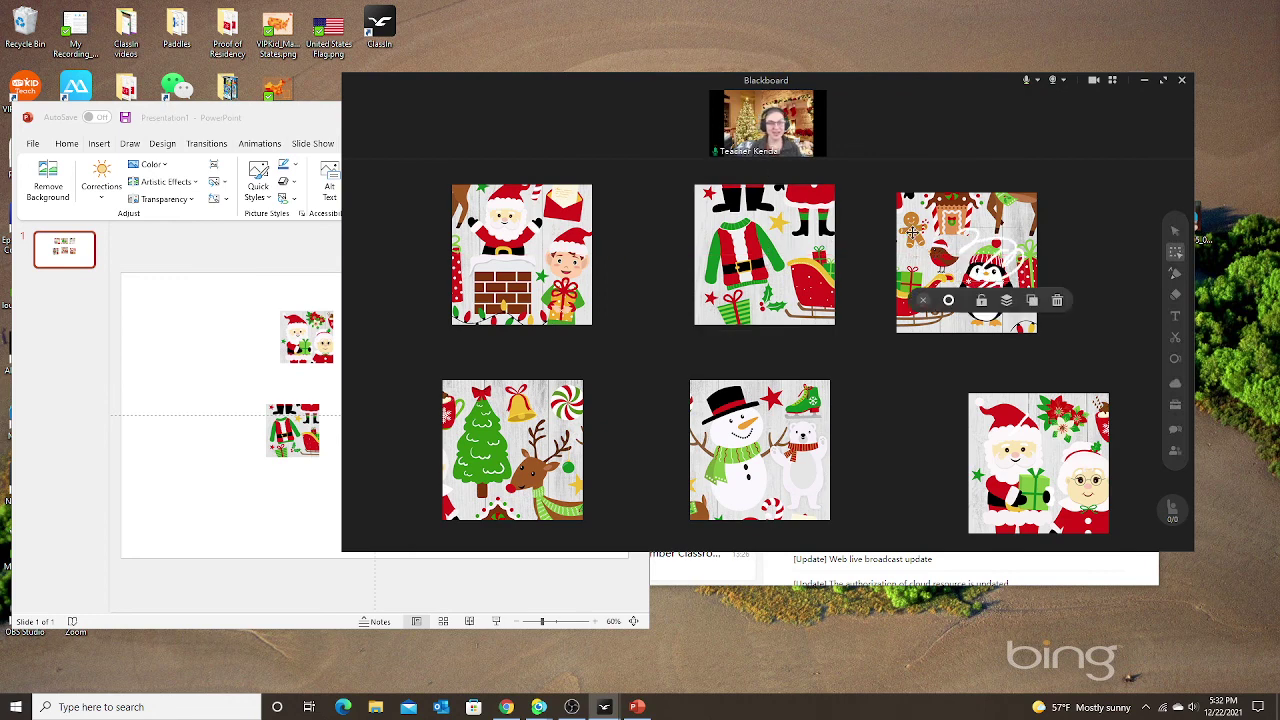